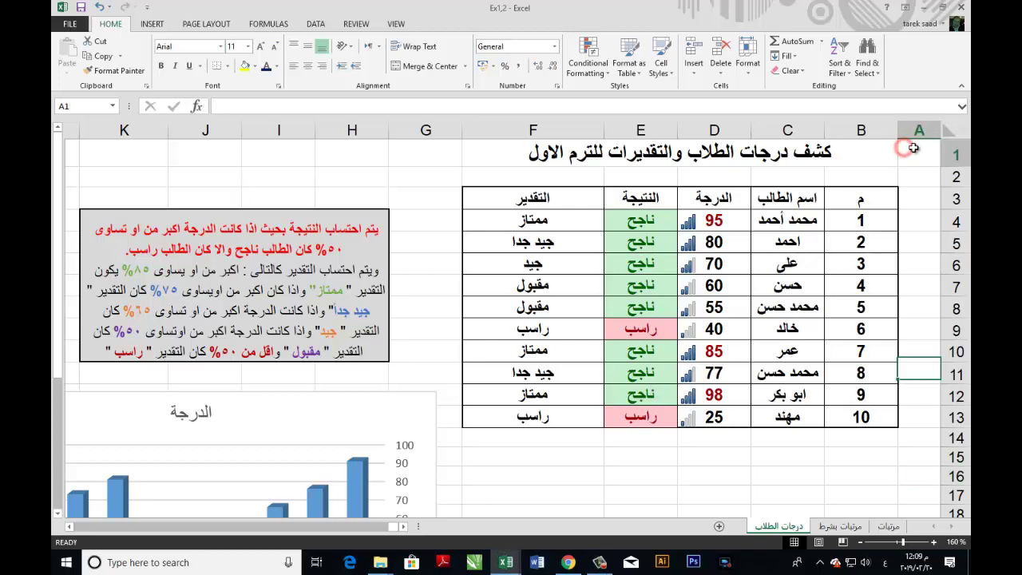
Set A1:M28 as the print area, then go to the workbook's Info page
mouse_move(913, 148)
mouse_down()
mouse_move(262, 337)
mouse_move(183, 562)
mouse_move(215, 124)
mouse_up()
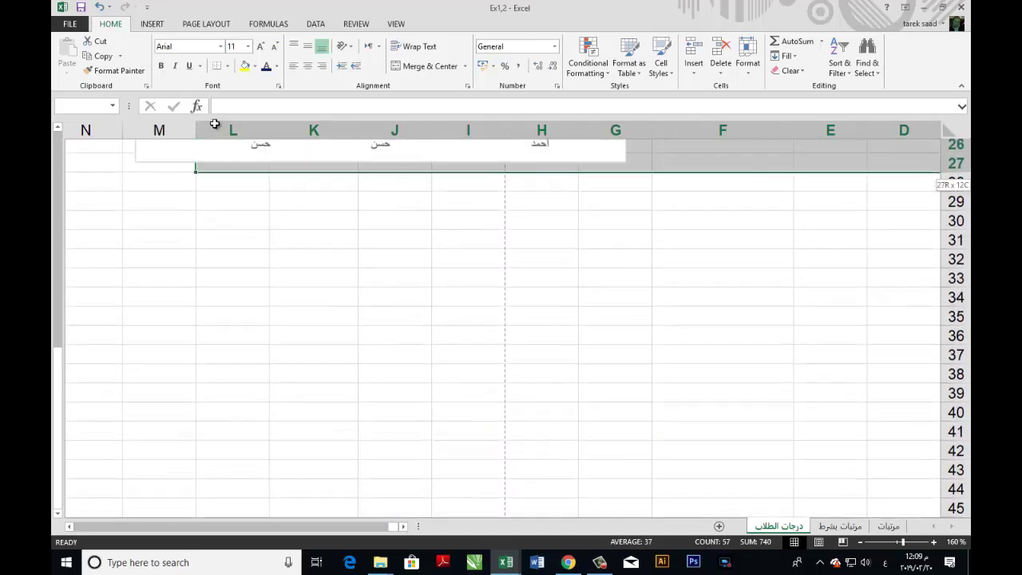
drag(215, 124, 129, 254)
click(196, 23)
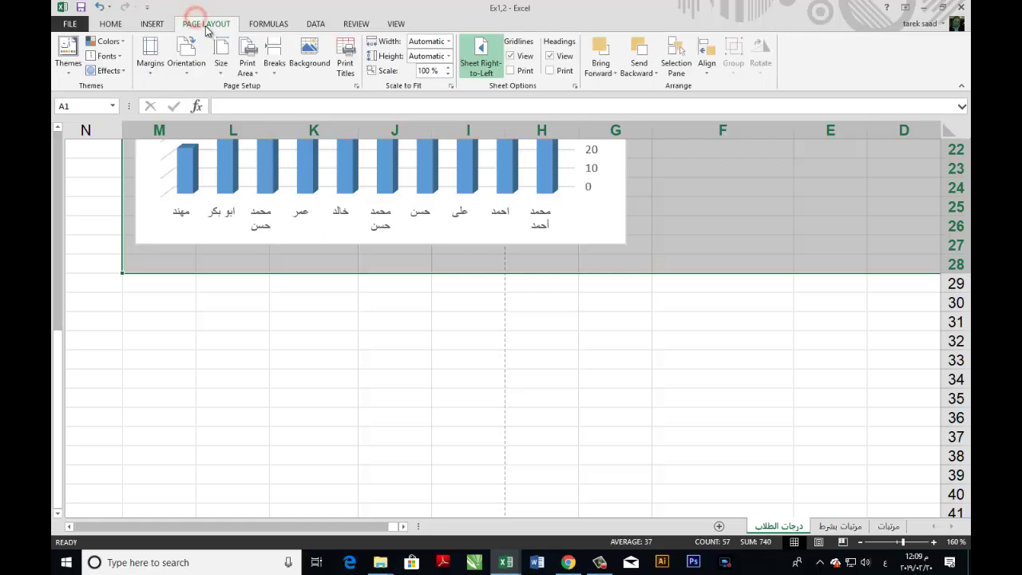
click(246, 68)
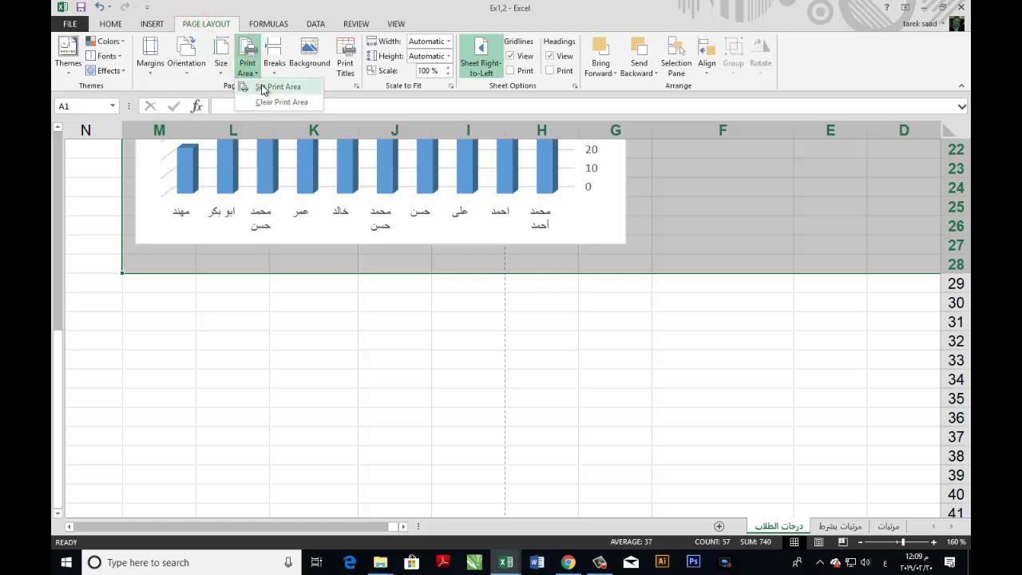
click(264, 86)
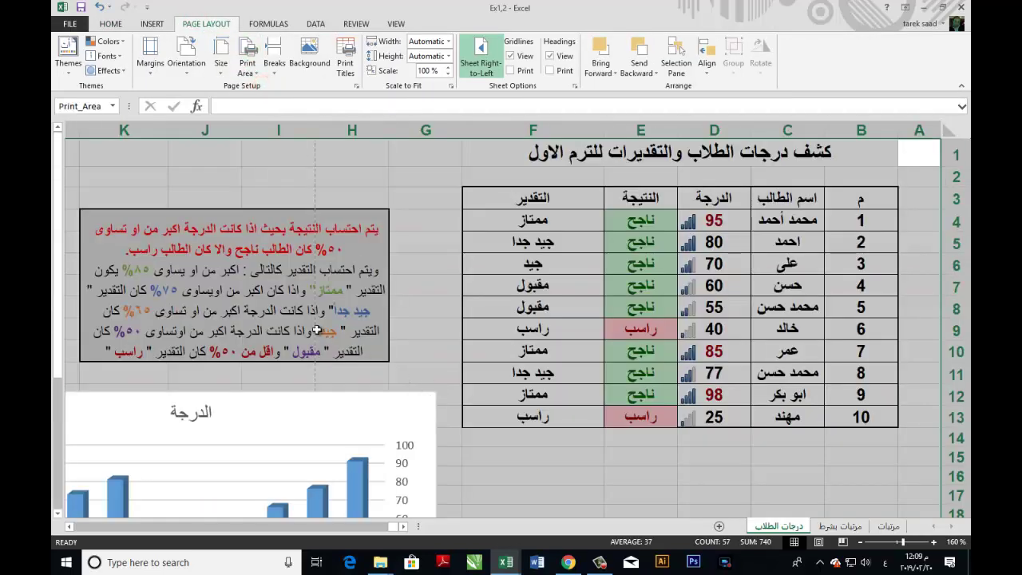
click(259, 179)
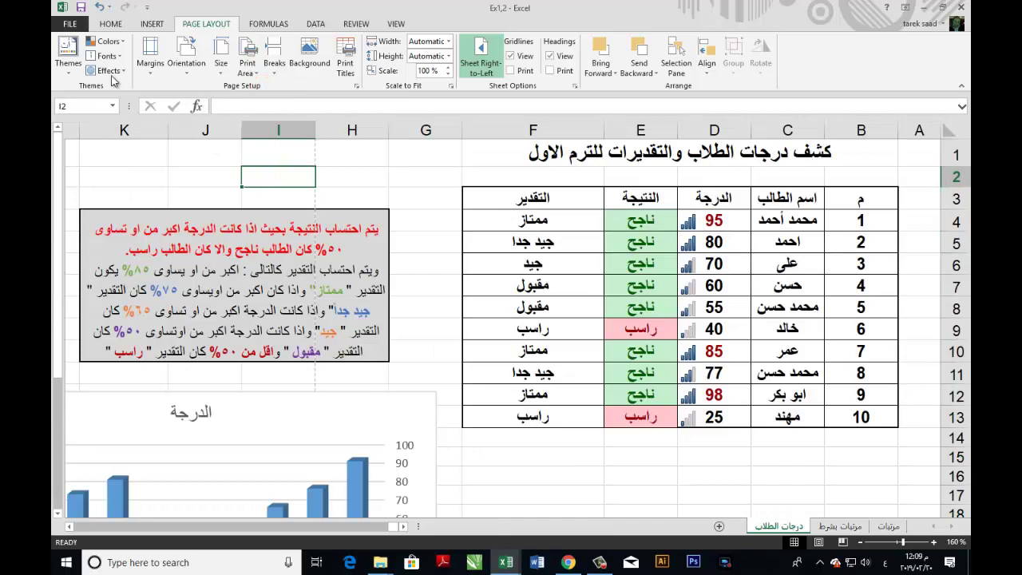
click(69, 24)
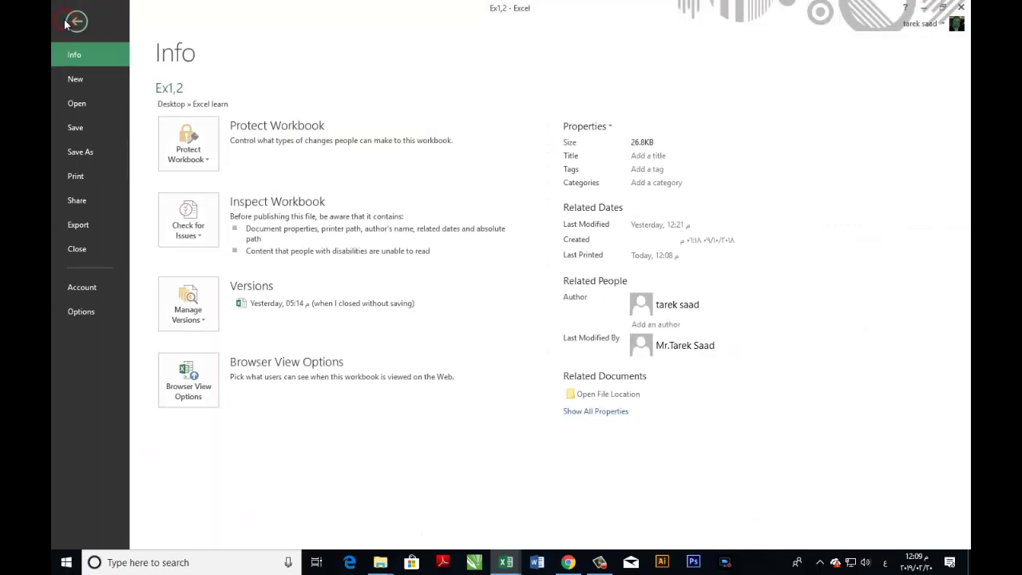
Switch the printout to landscape and check preview pages 2 and 1
click(80, 178)
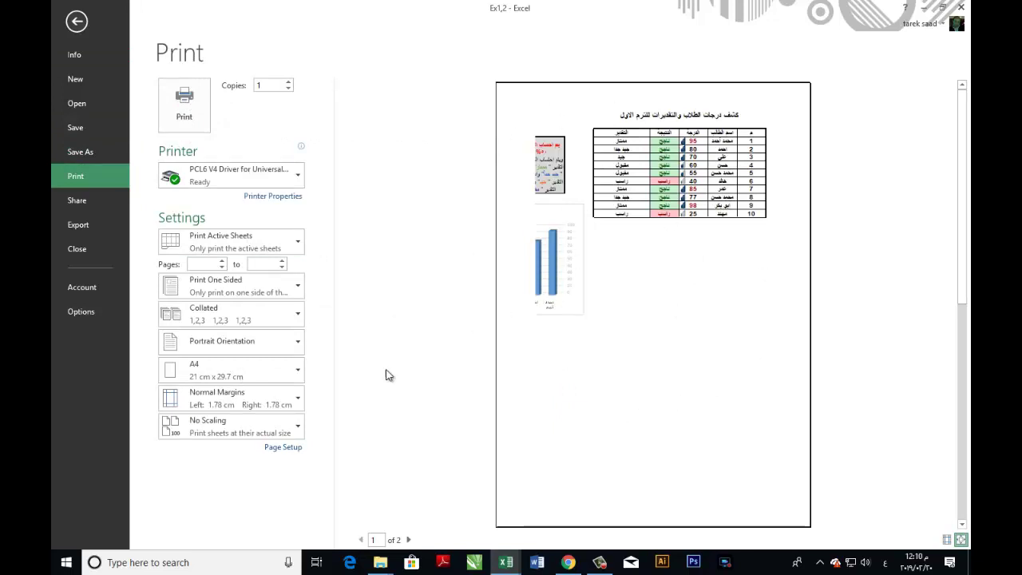
click(277, 451)
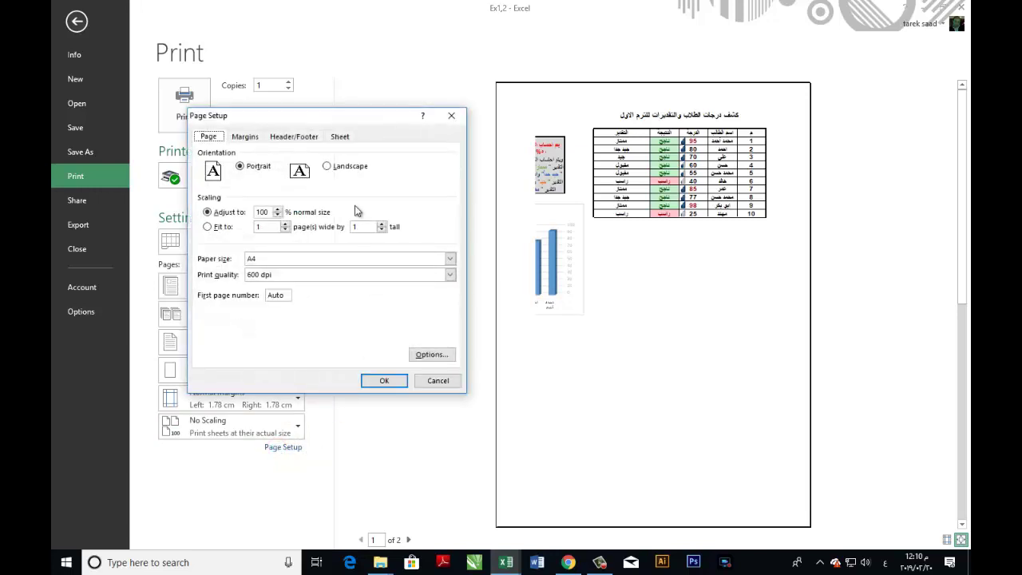
click(200, 141)
click(328, 166)
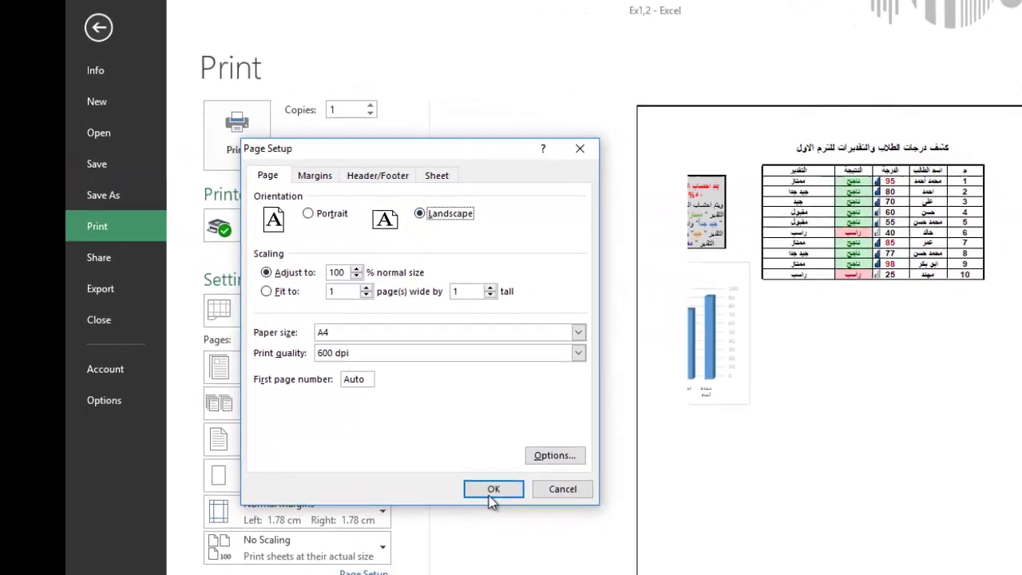
click(511, 511)
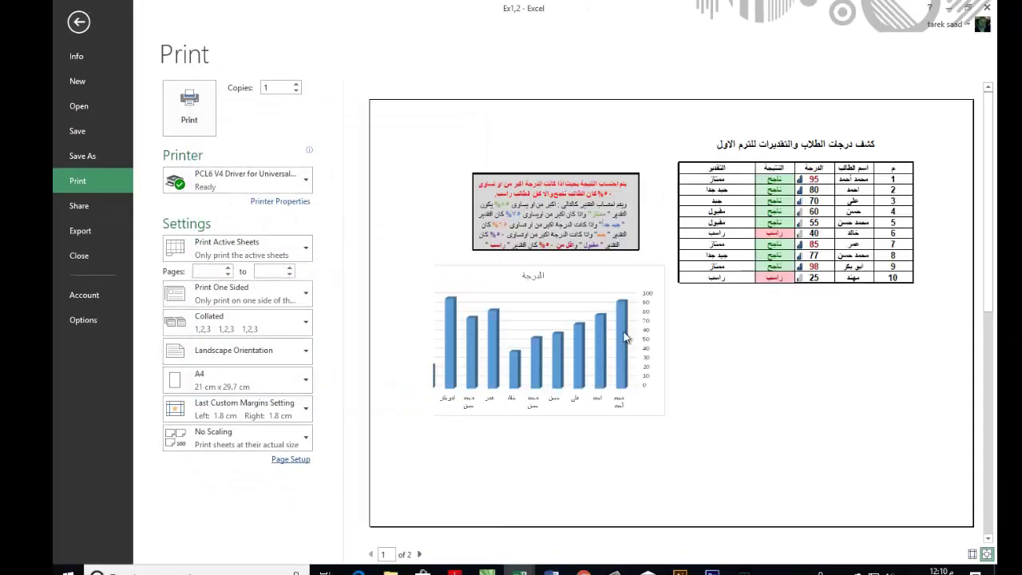
click(419, 555)
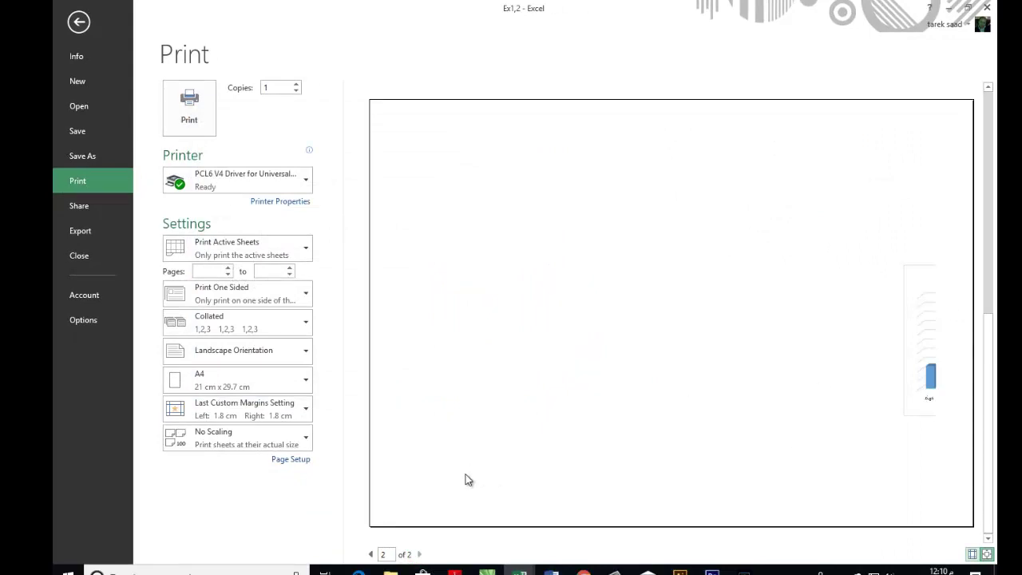
click(371, 555)
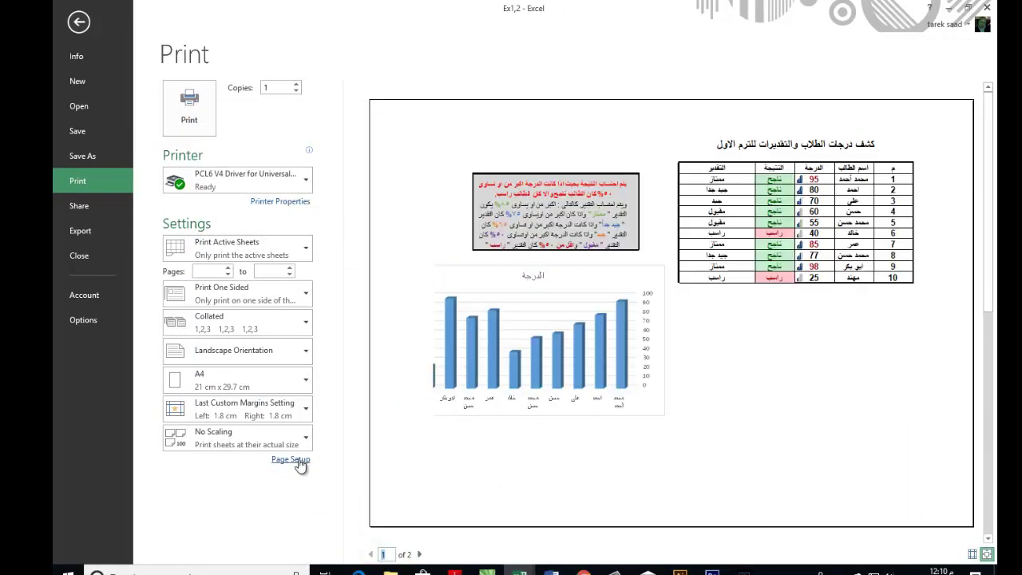
Scale the printout to 95% of normal size
click(297, 459)
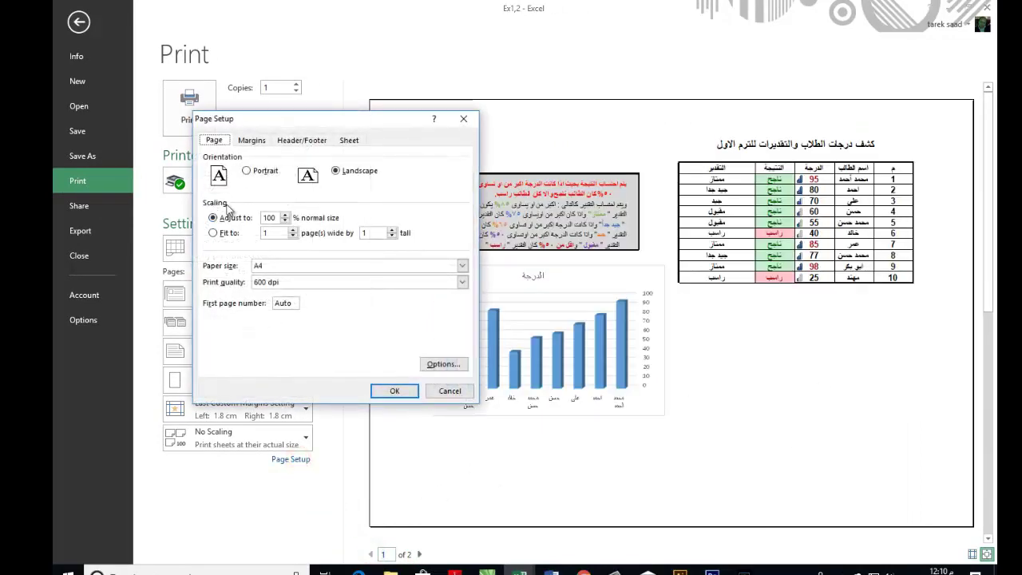
click(285, 222)
click(380, 389)
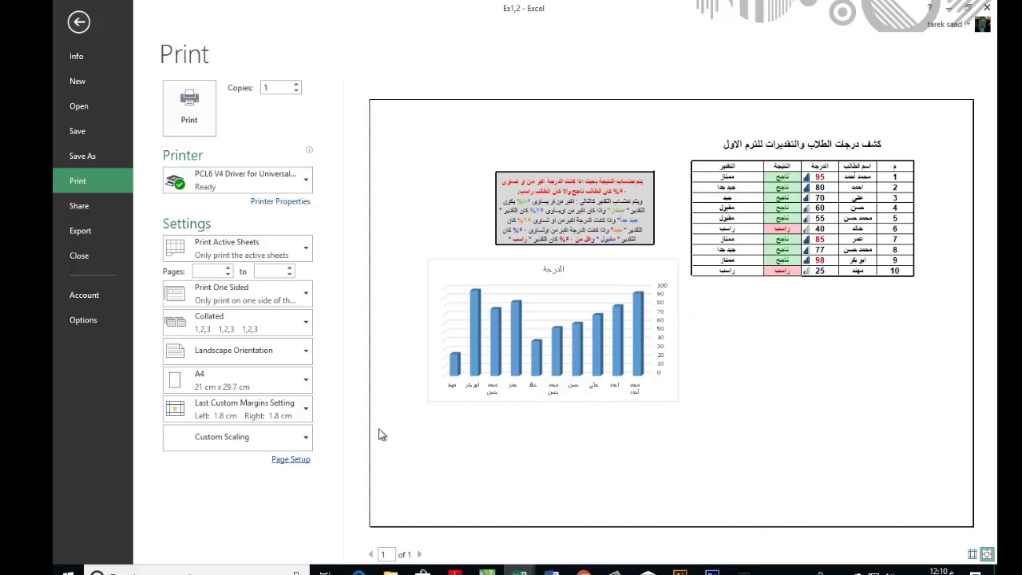
Center the printout horizontally and vertically on the page
click(296, 460)
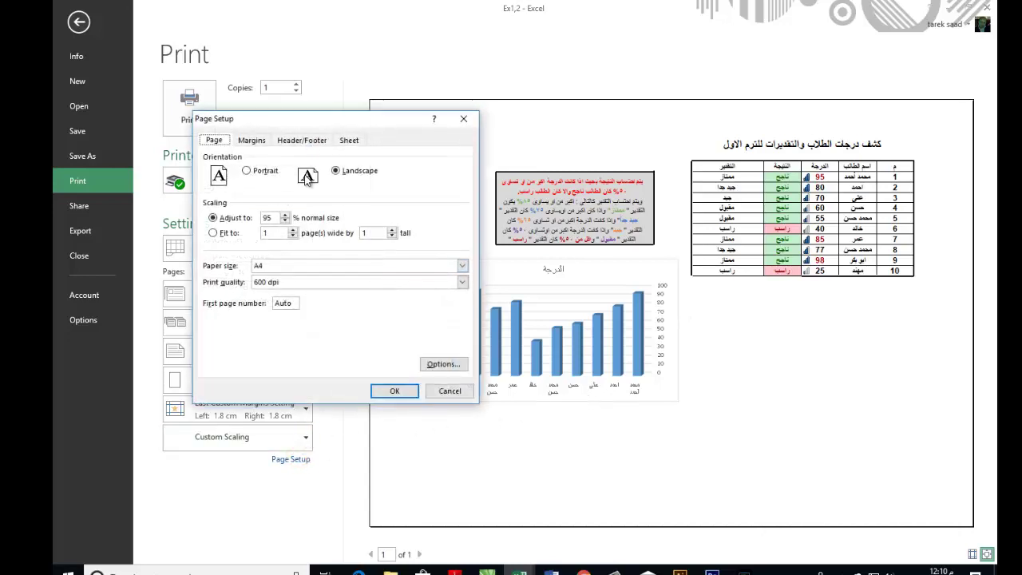
click(252, 141)
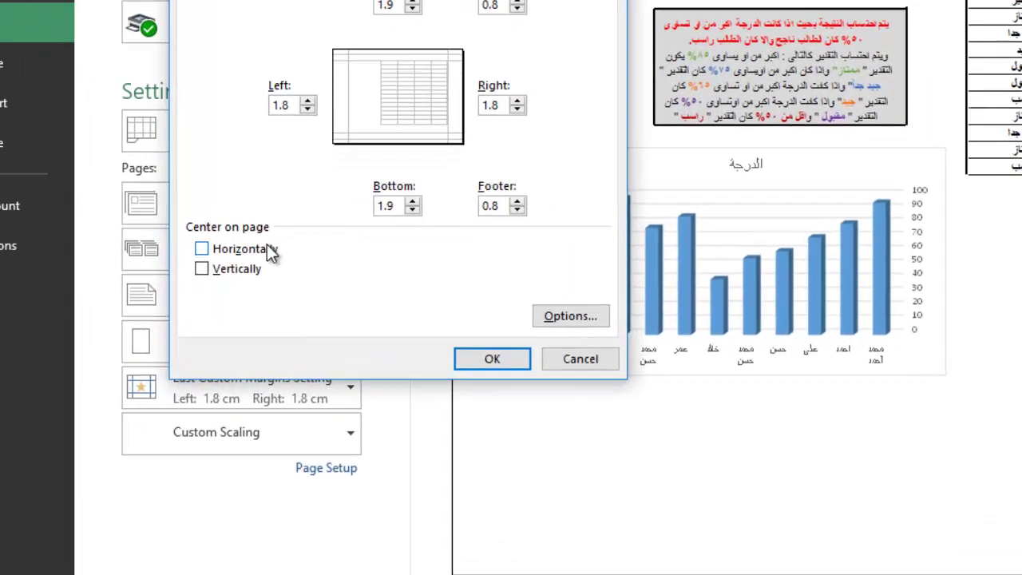
click(244, 322)
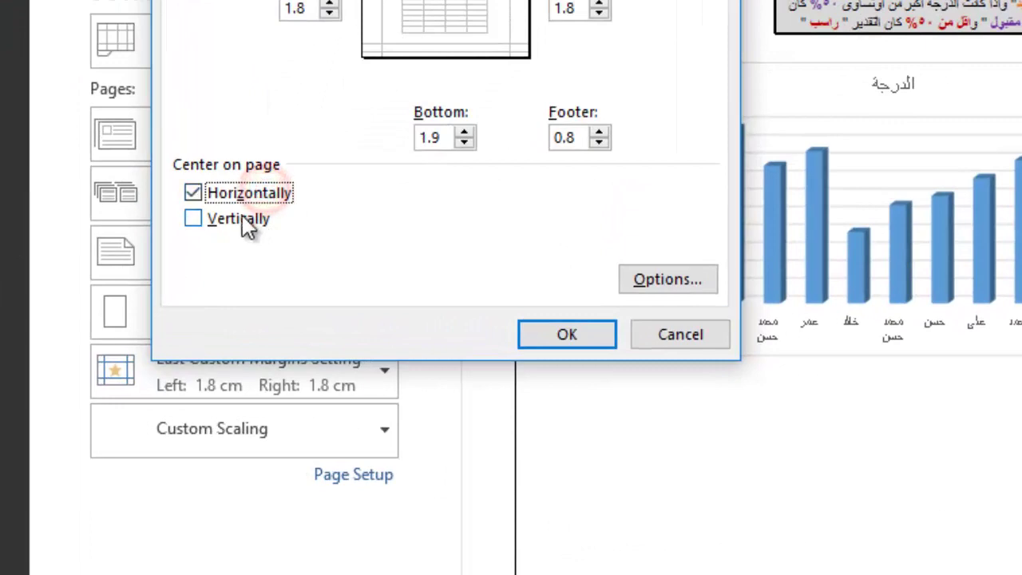
click(243, 221)
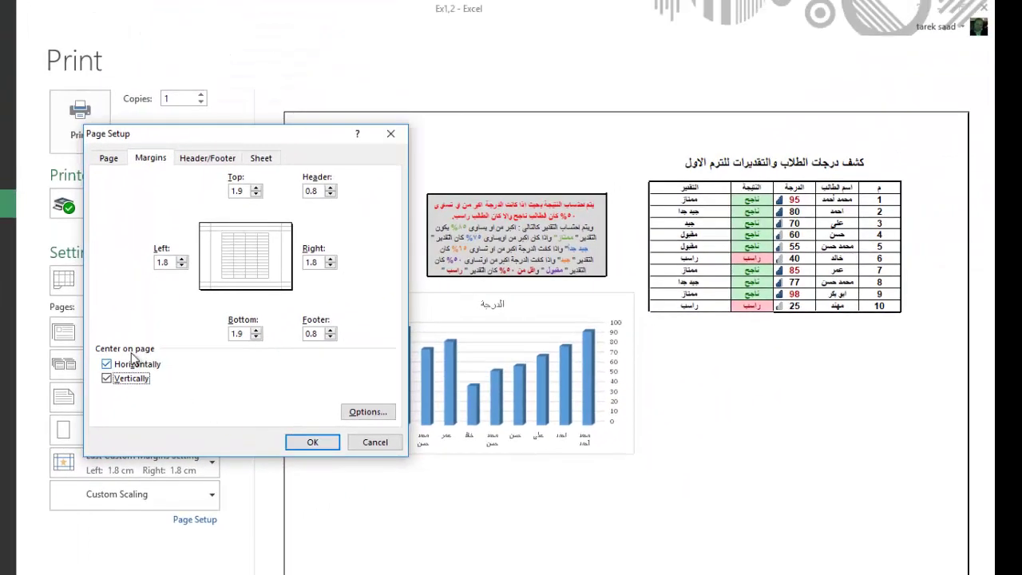
click(311, 439)
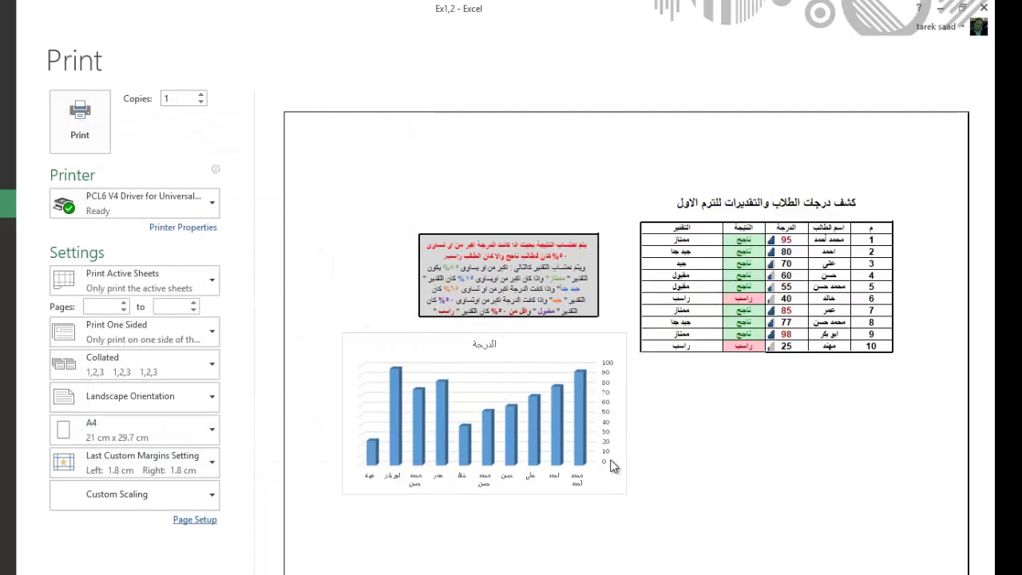
click(187, 519)
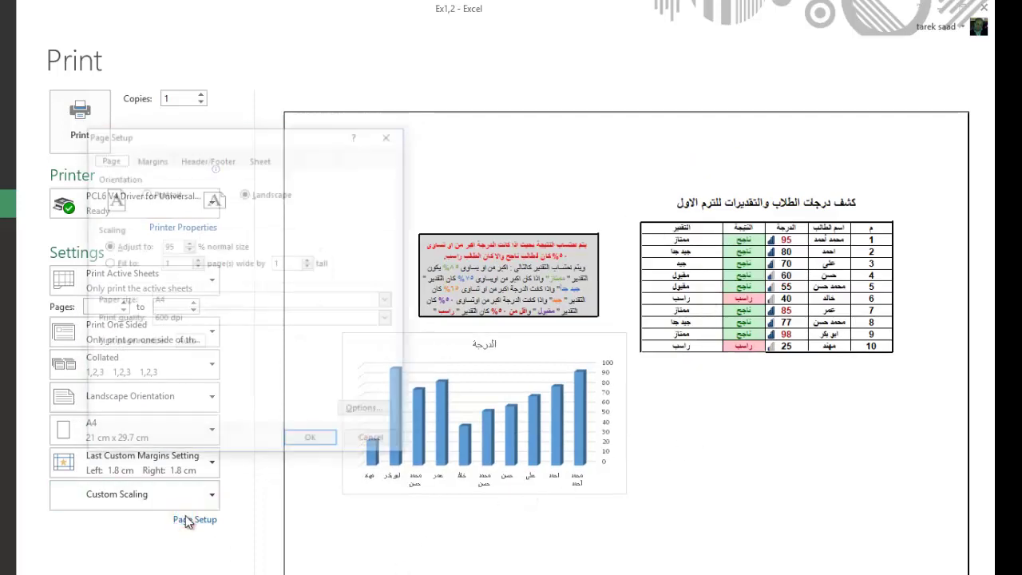
Create a custom header: author's name left, page number centre, current time right
click(227, 160)
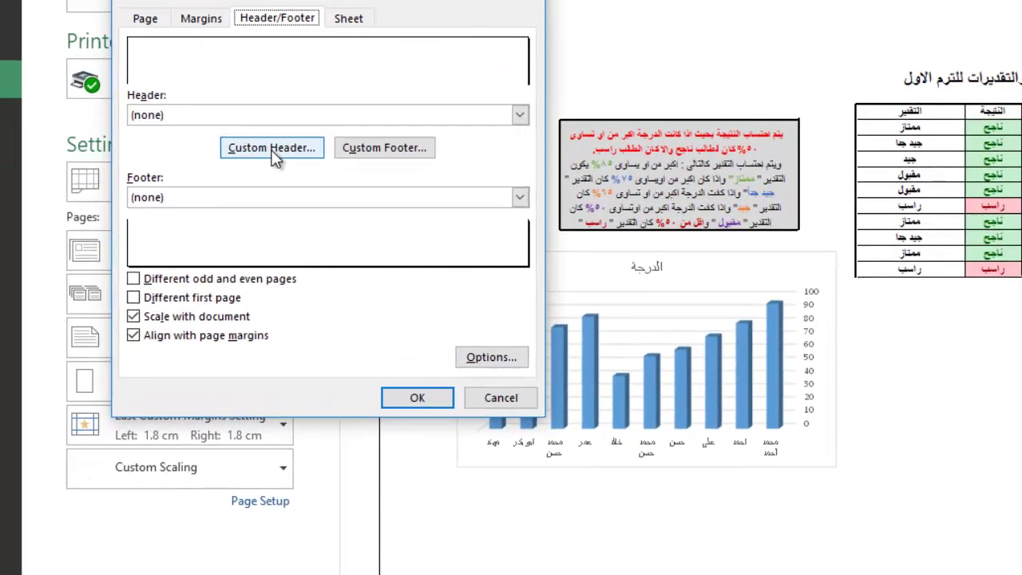
click(272, 152)
text(Mr.Tarek)
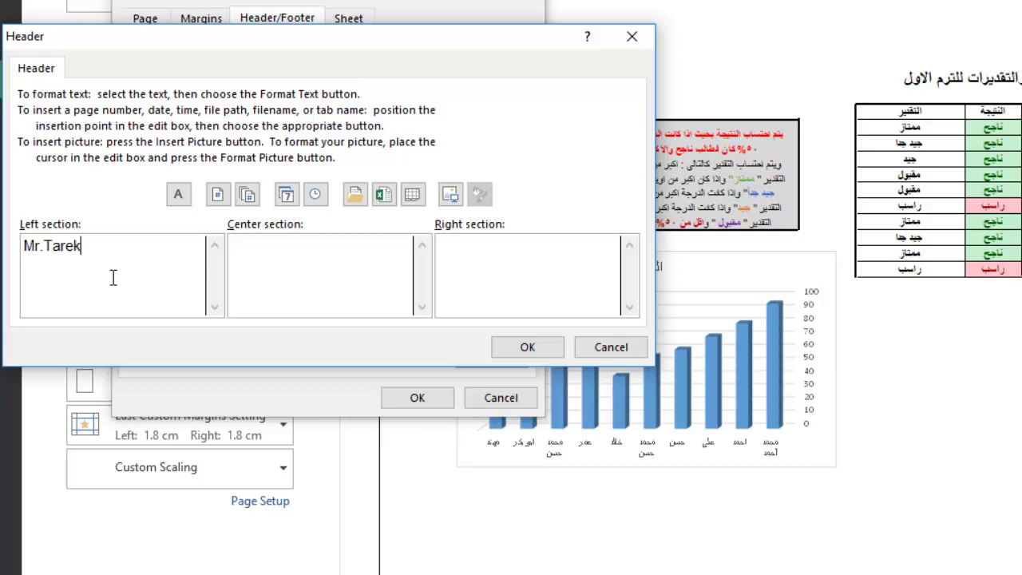
click(305, 251)
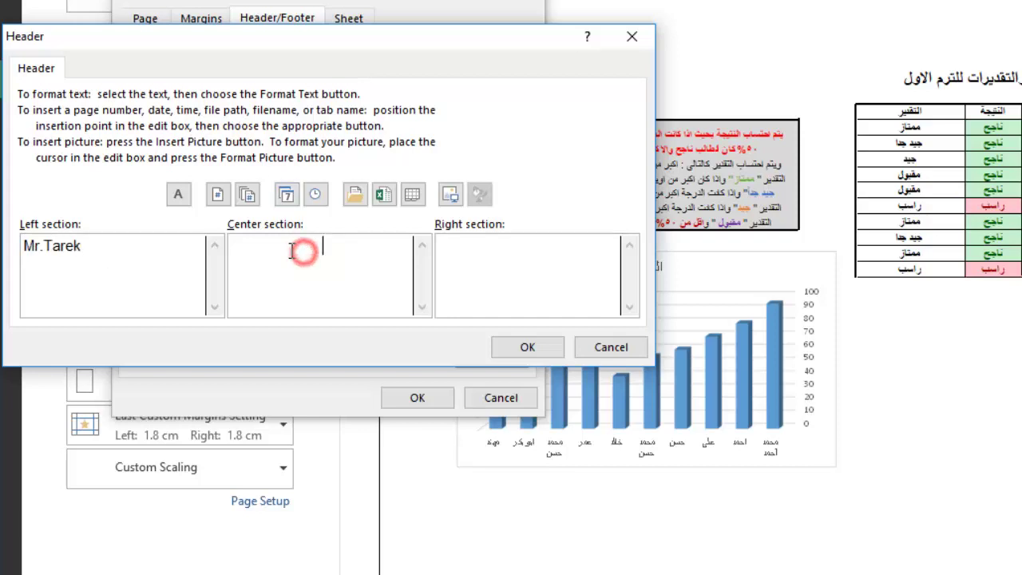
click(216, 196)
click(508, 247)
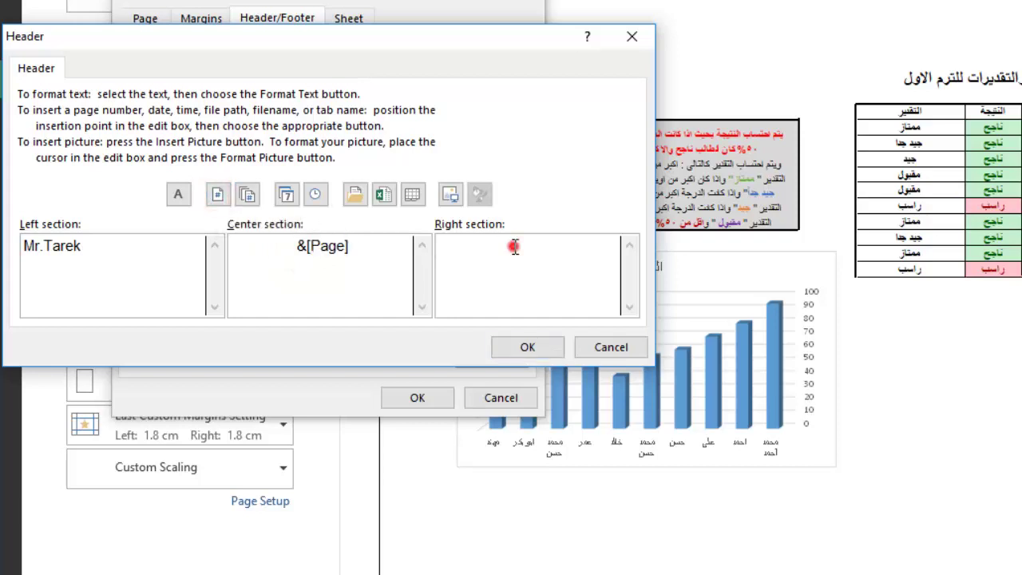
click(315, 195)
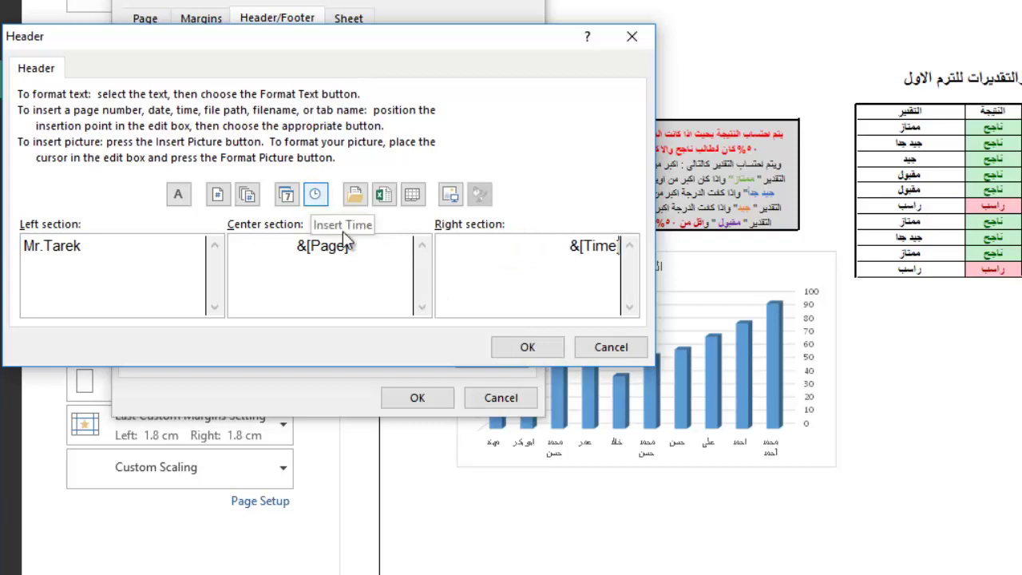
click(528, 347)
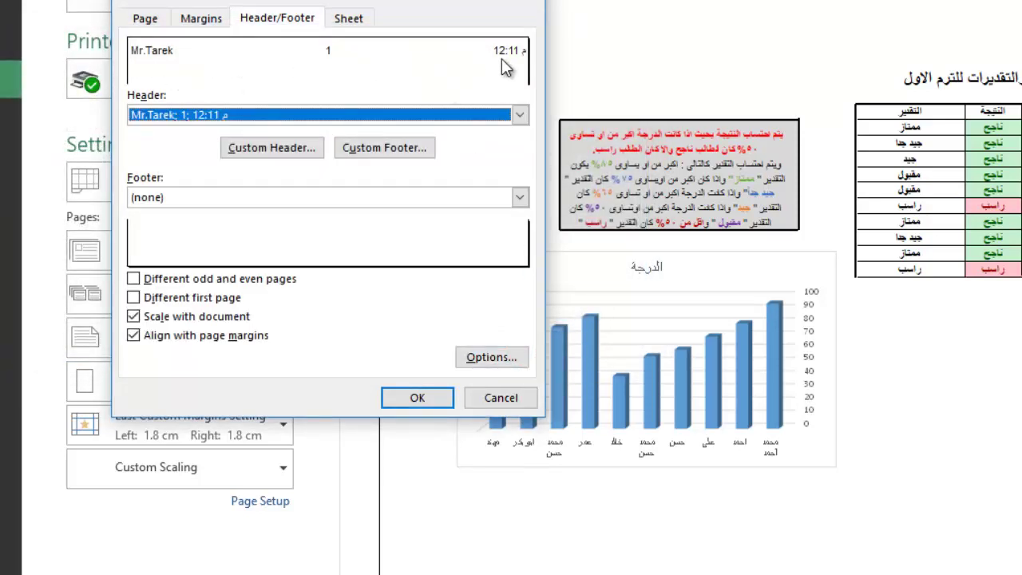
click(386, 147)
text(متعه)
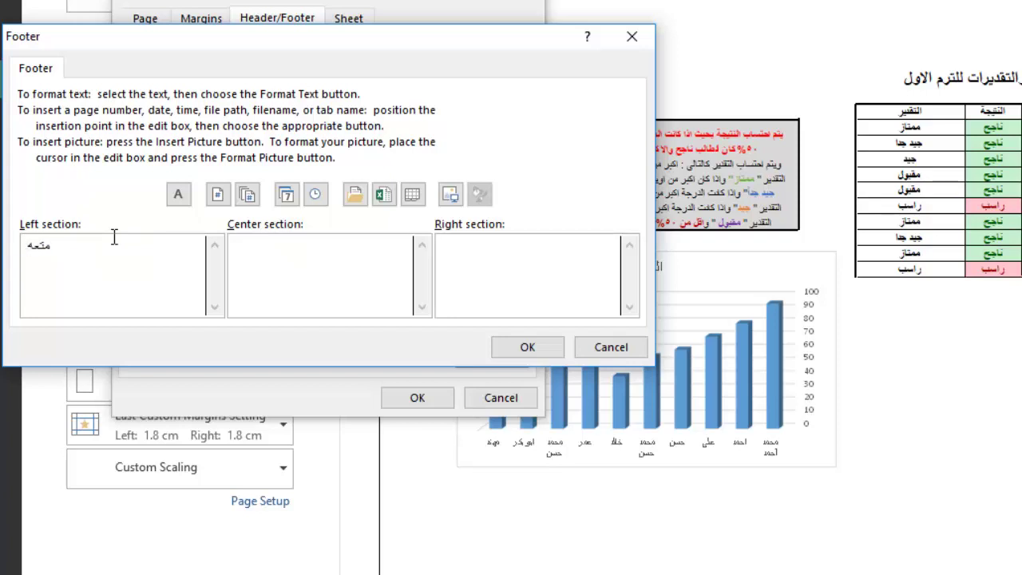
Create the custom footer with 'متعه التعلم' left, date centre, file name right, and apply it
text(التحلم)
click(285, 238)
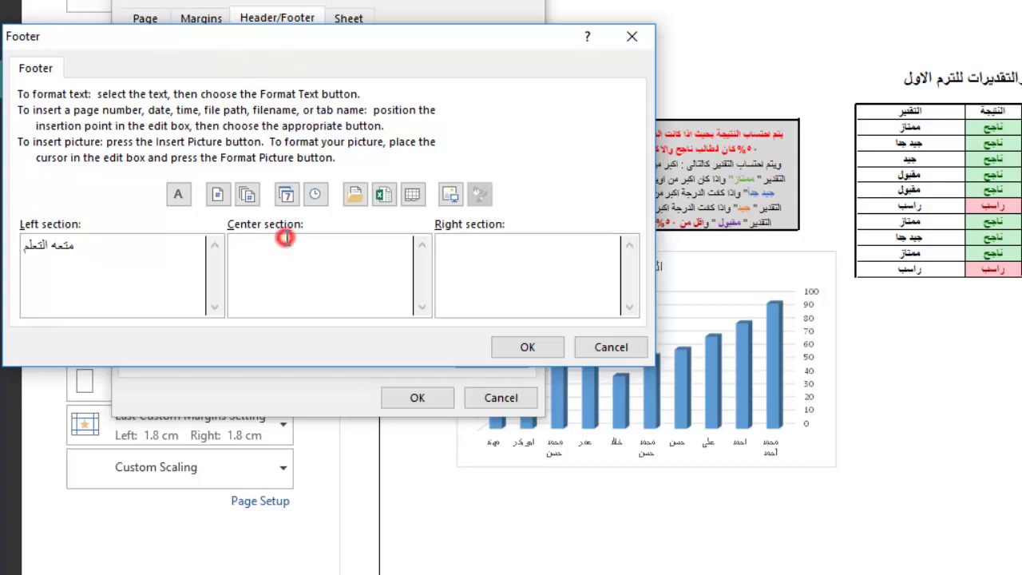
click(287, 195)
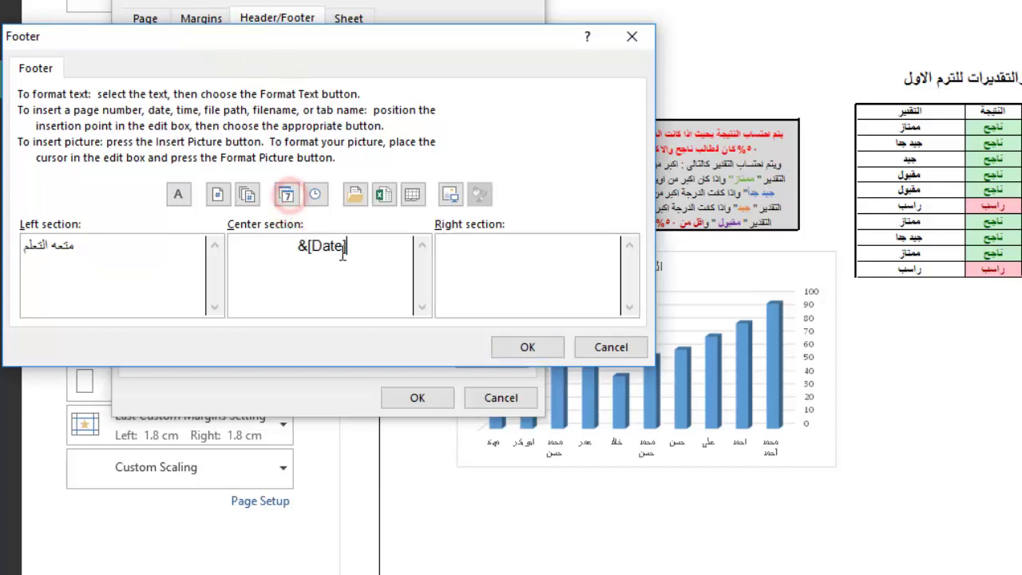
click(552, 266)
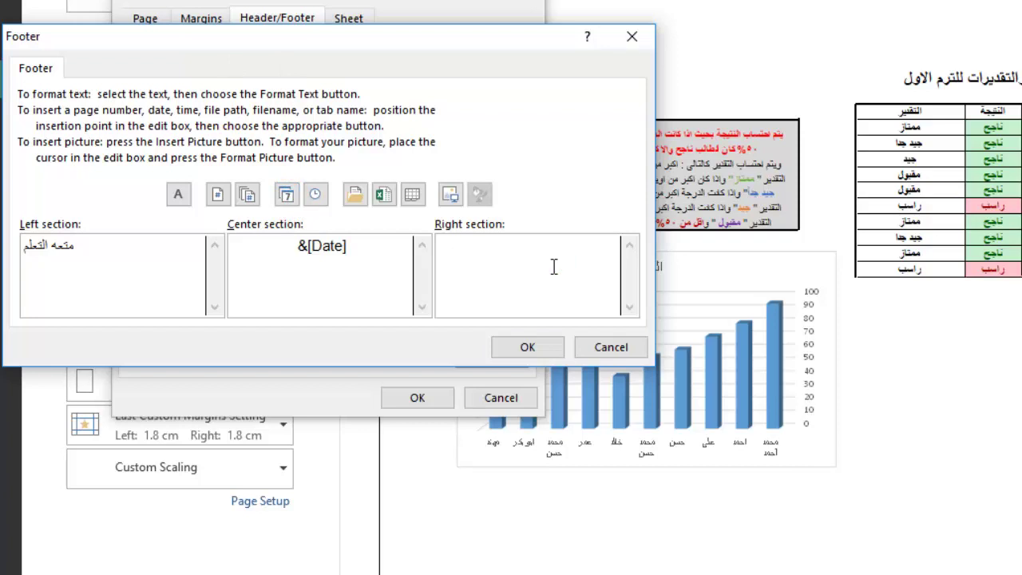
click(385, 195)
click(511, 348)
click(417, 398)
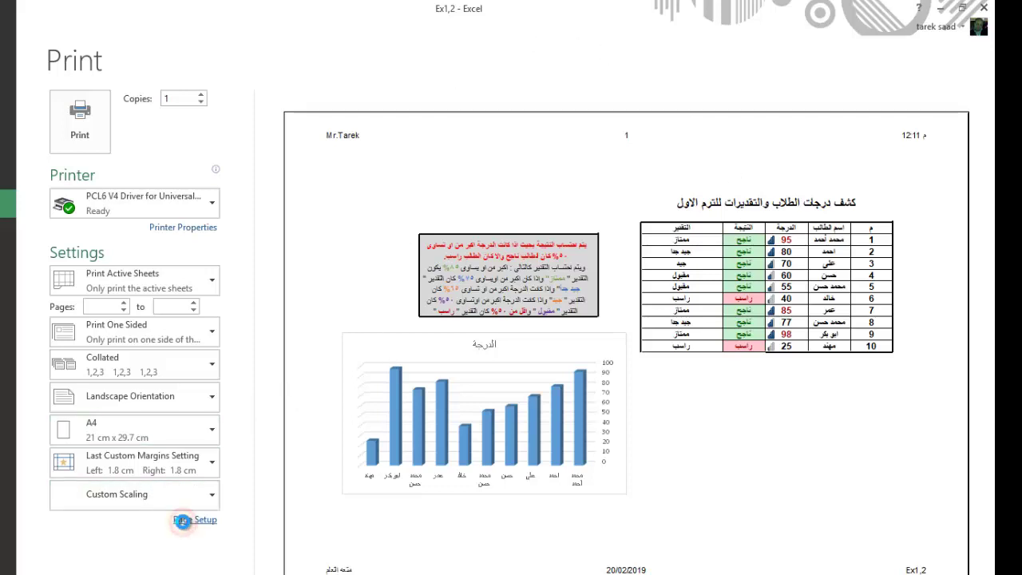
Turn on gridline printing in the Page Setup Sheet options
click(189, 522)
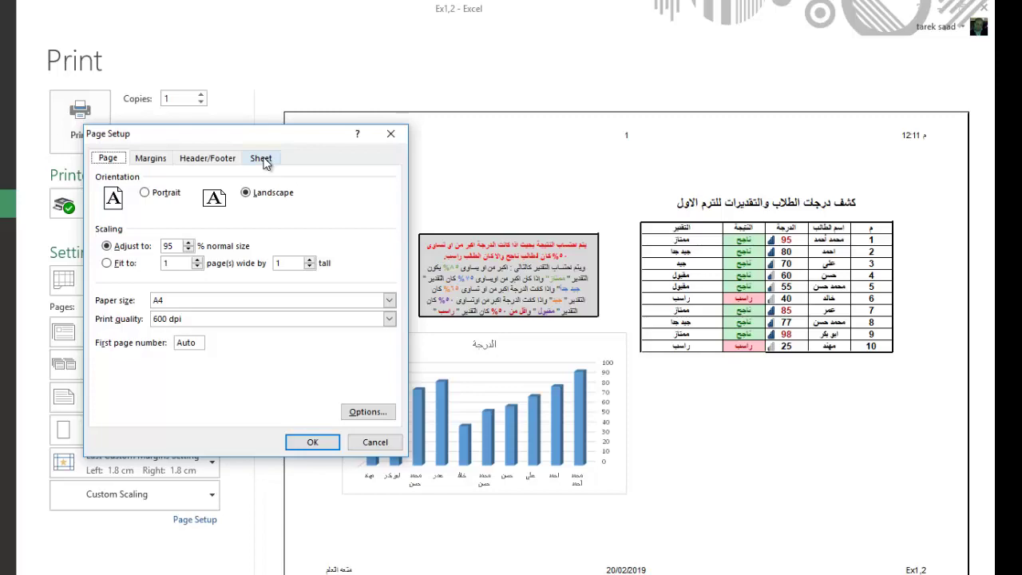
click(264, 159)
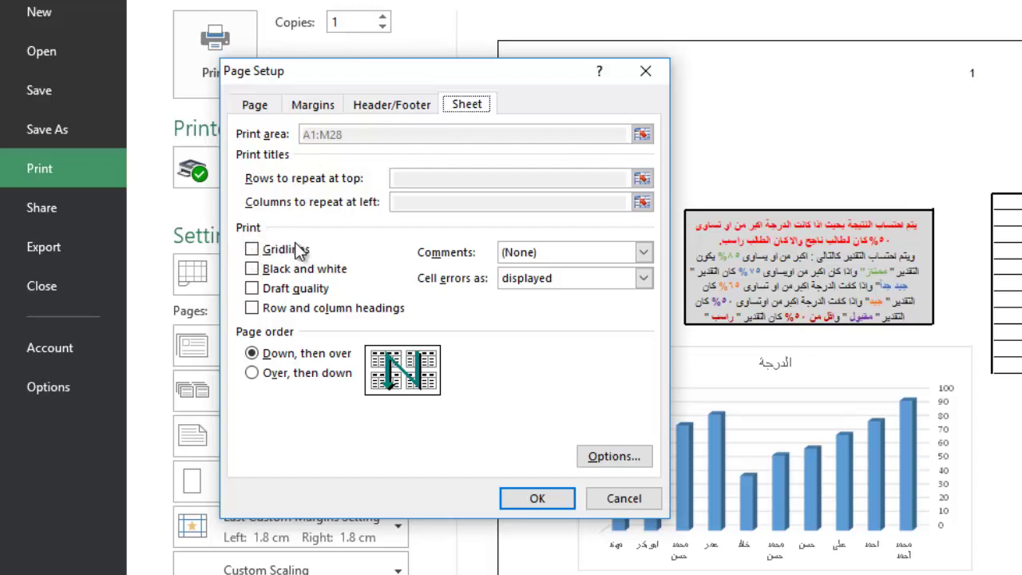
click(252, 251)
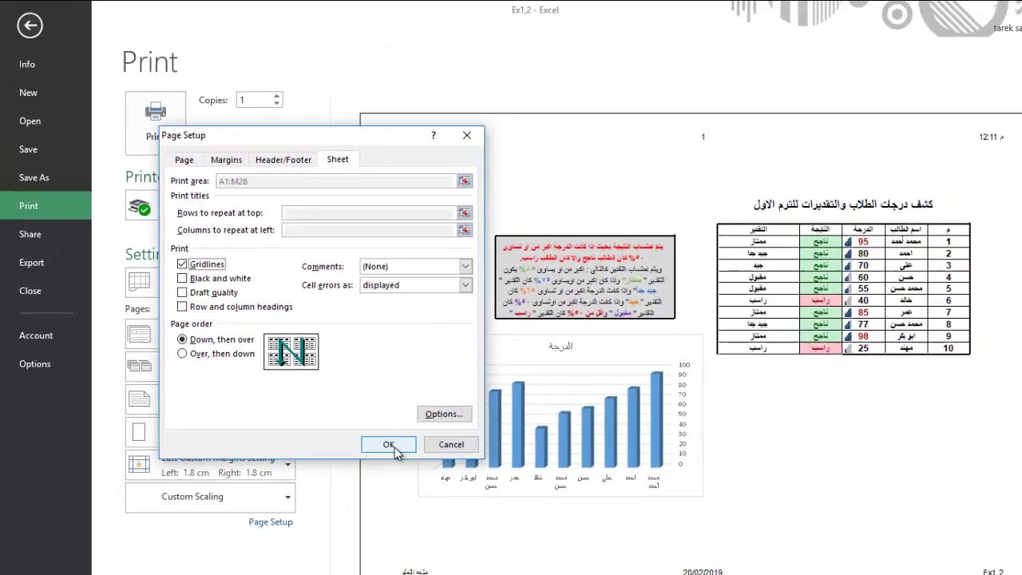
click(359, 435)
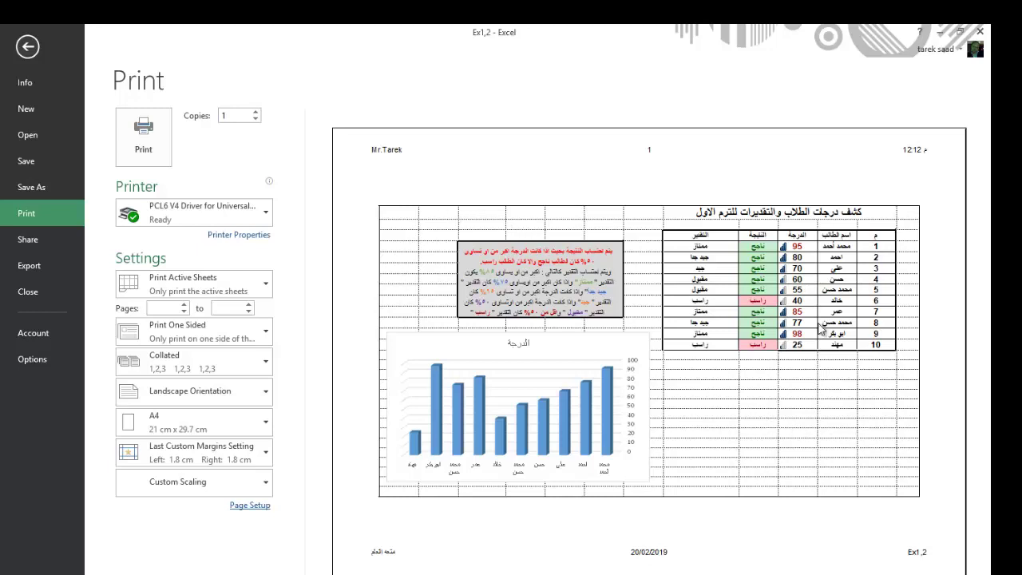
click(230, 506)
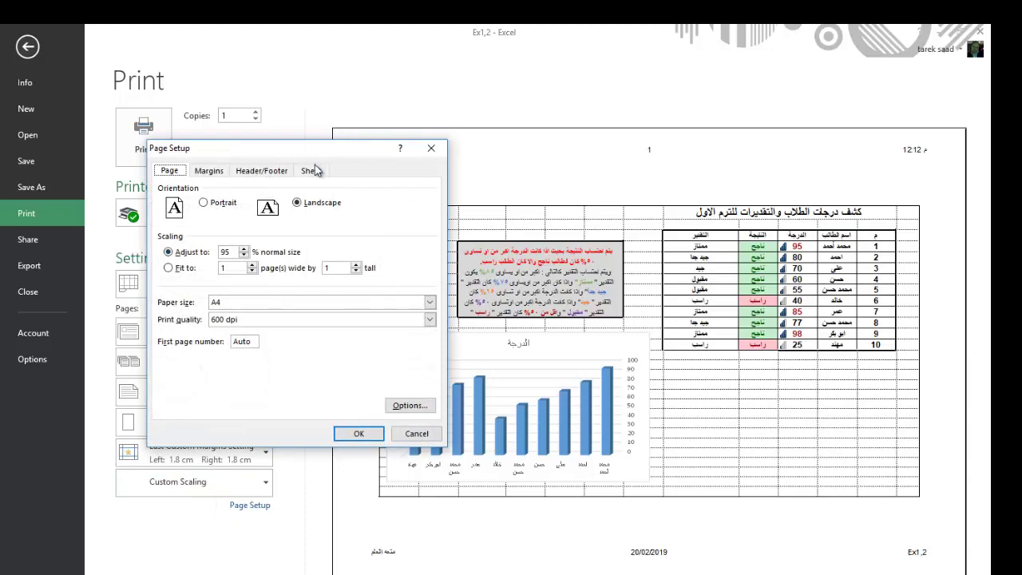
click(314, 170)
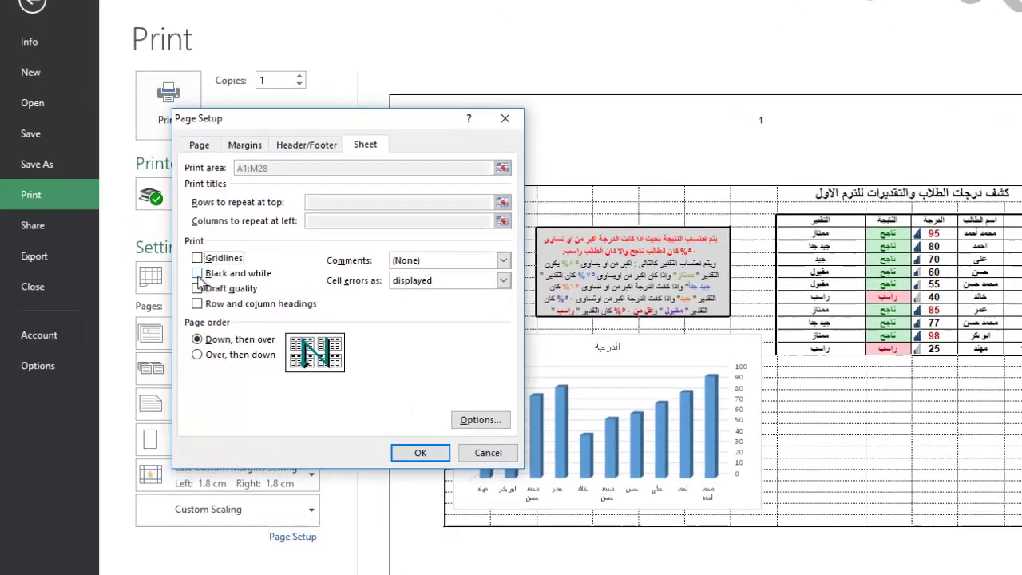
Apply black-and-white printing, then clear Black and white in the reopened Sheet options
click(169, 280)
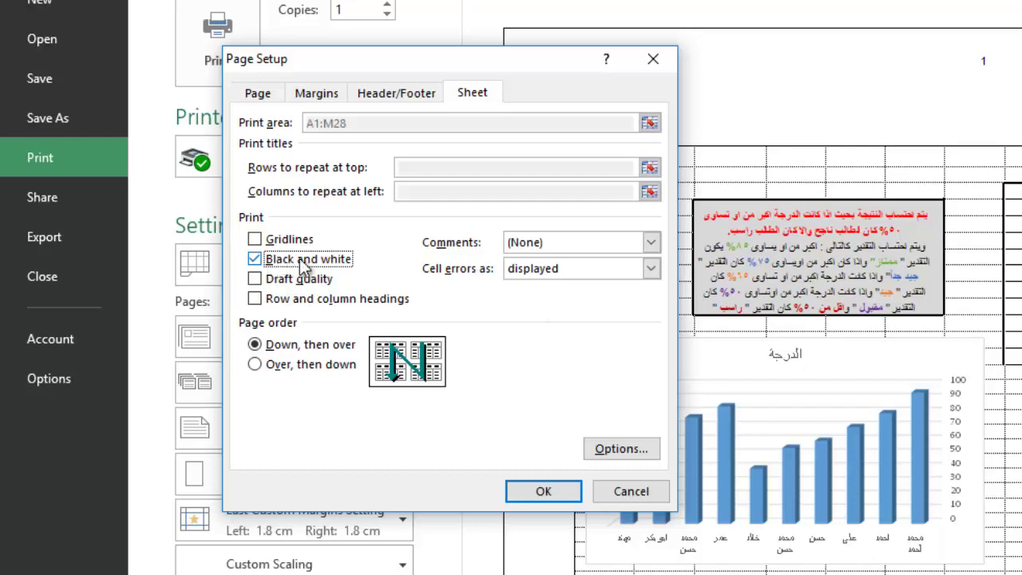
click(552, 495)
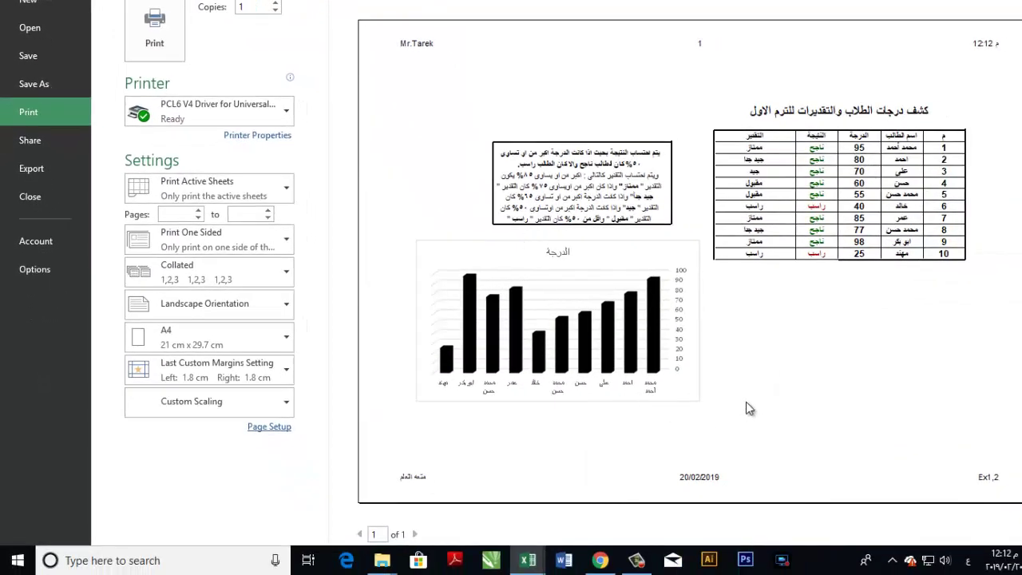
click(268, 427)
click(334, 68)
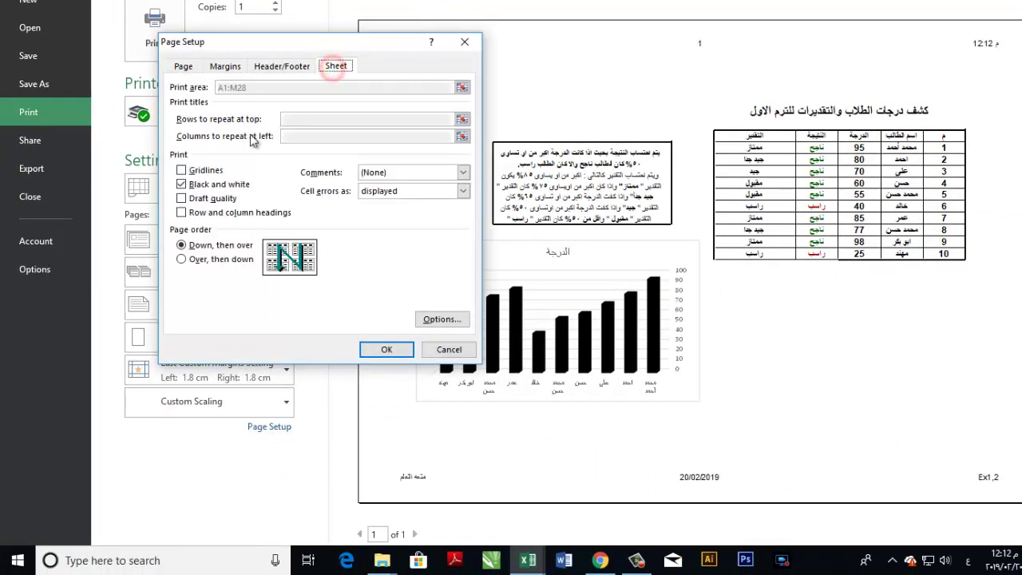
click(182, 184)
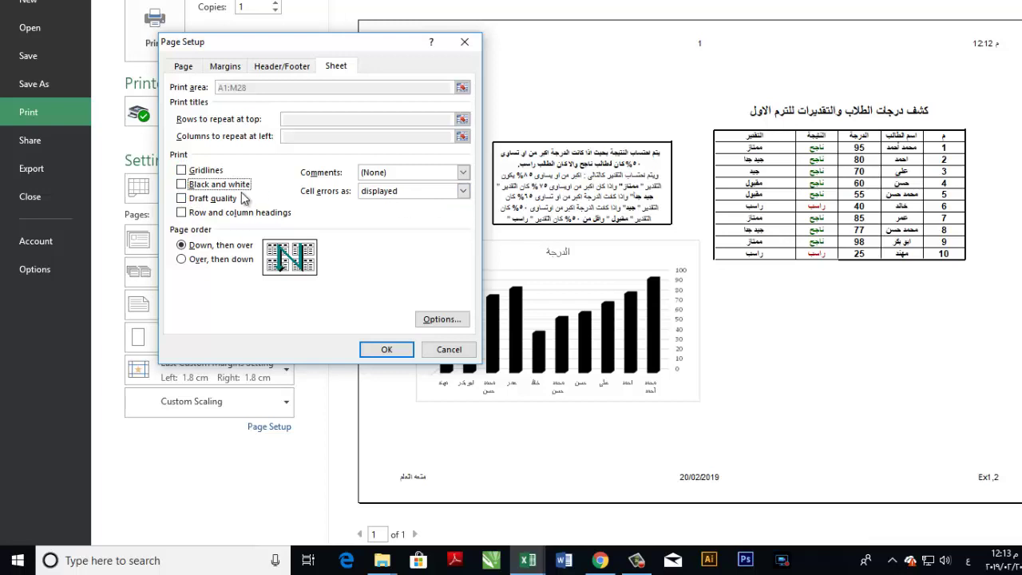
Preview draft quality printing, then replace it with printed row and column headings
click(182, 198)
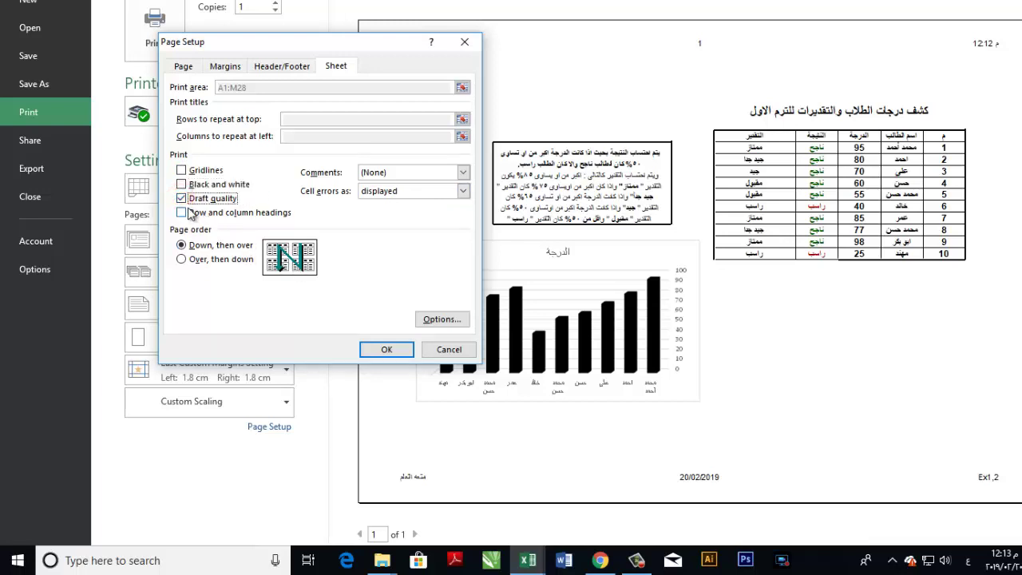
click(389, 349)
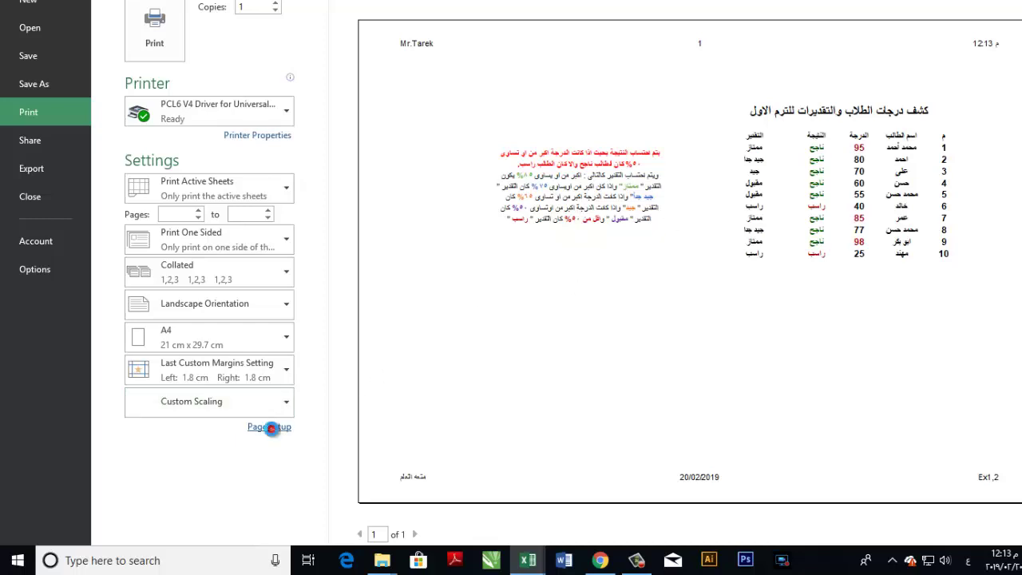
click(271, 428)
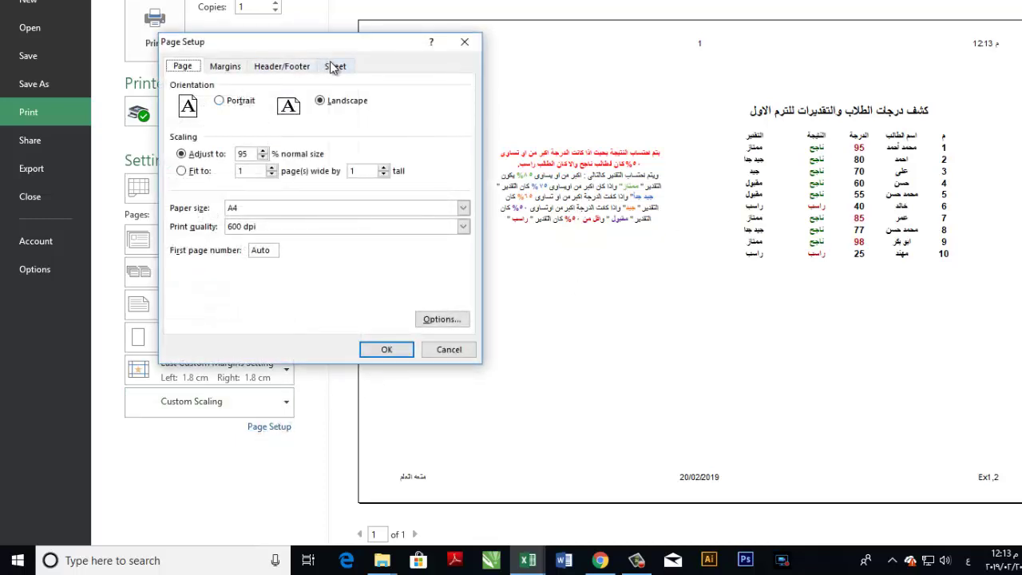
click(333, 66)
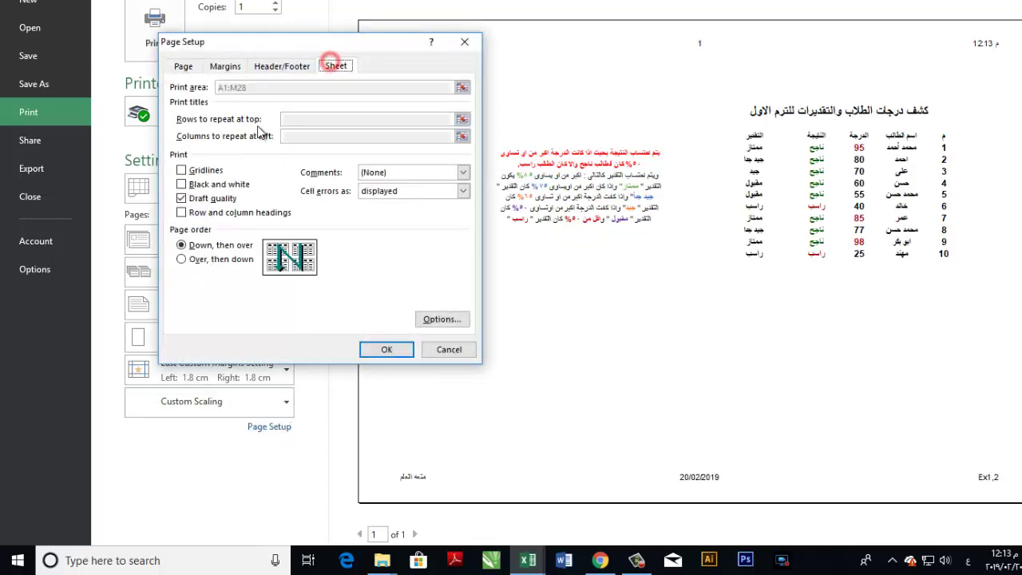
click(190, 200)
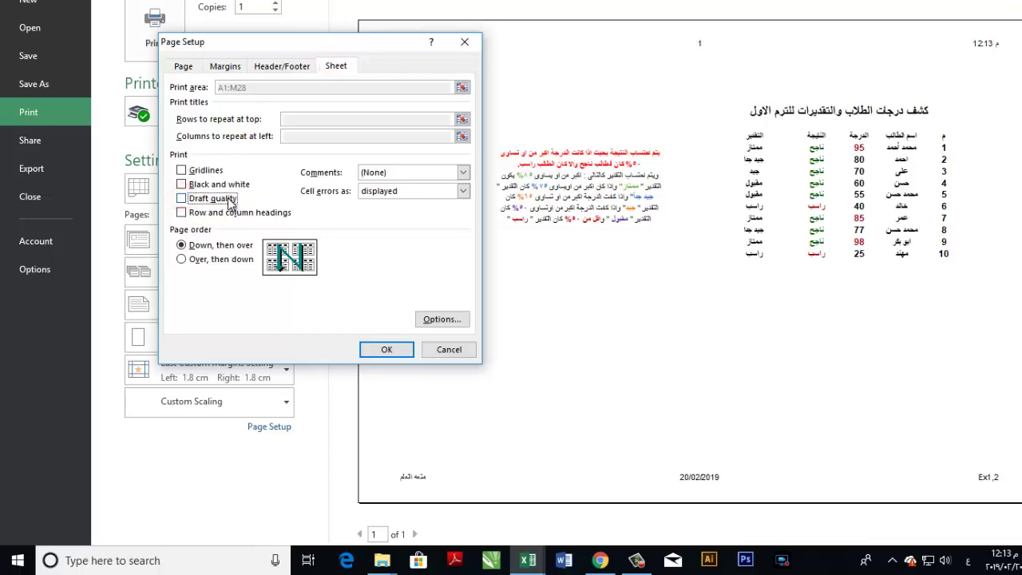
click(182, 214)
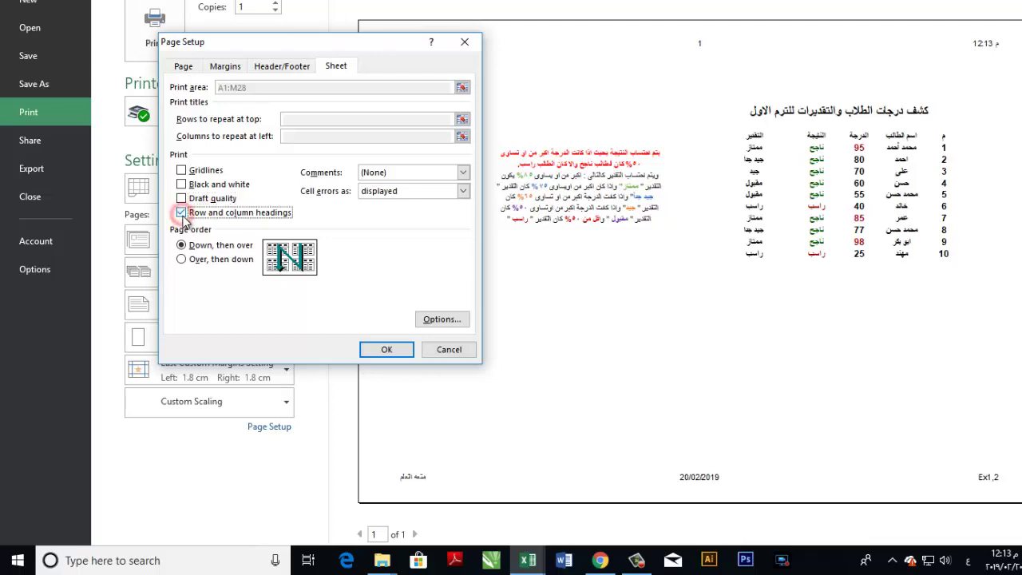
Apply row and column headings, then untick them again in the Sheet options
click(389, 349)
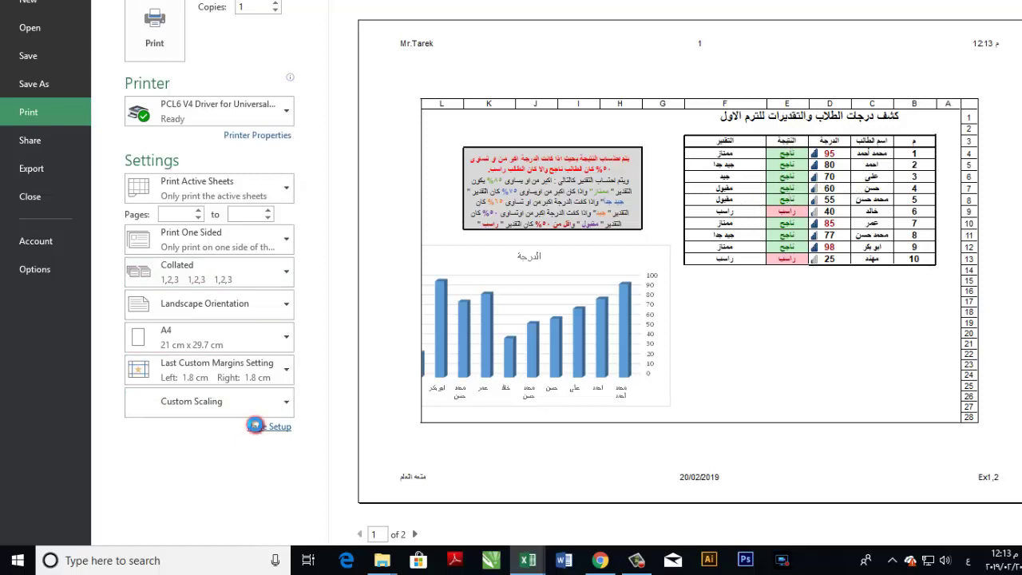
click(257, 429)
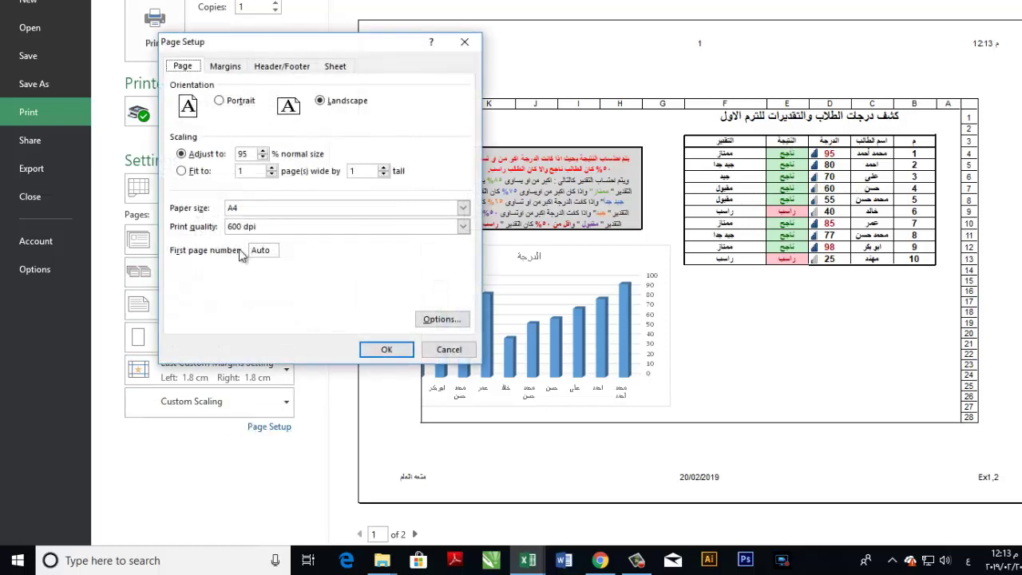
click(347, 63)
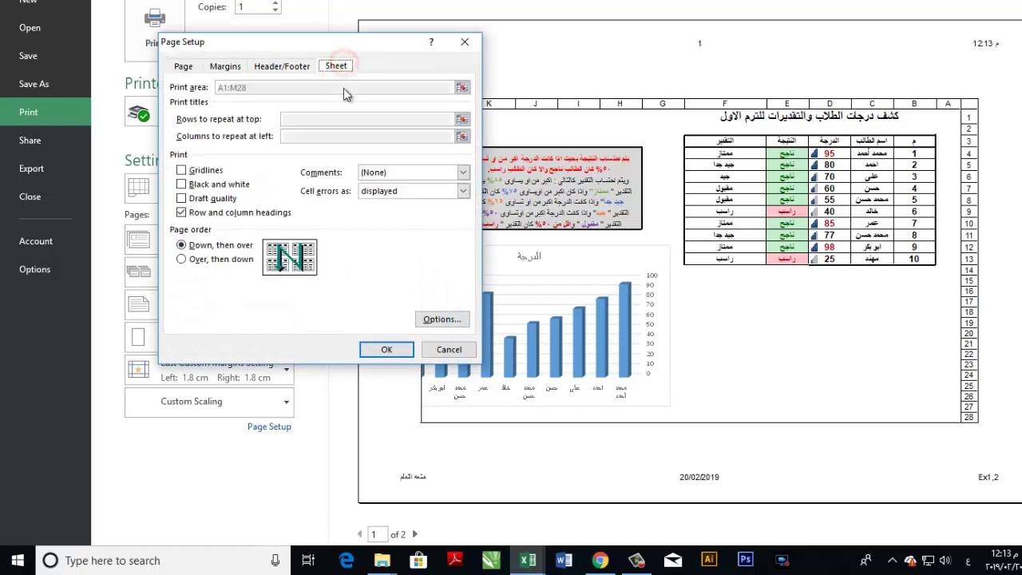
click(182, 213)
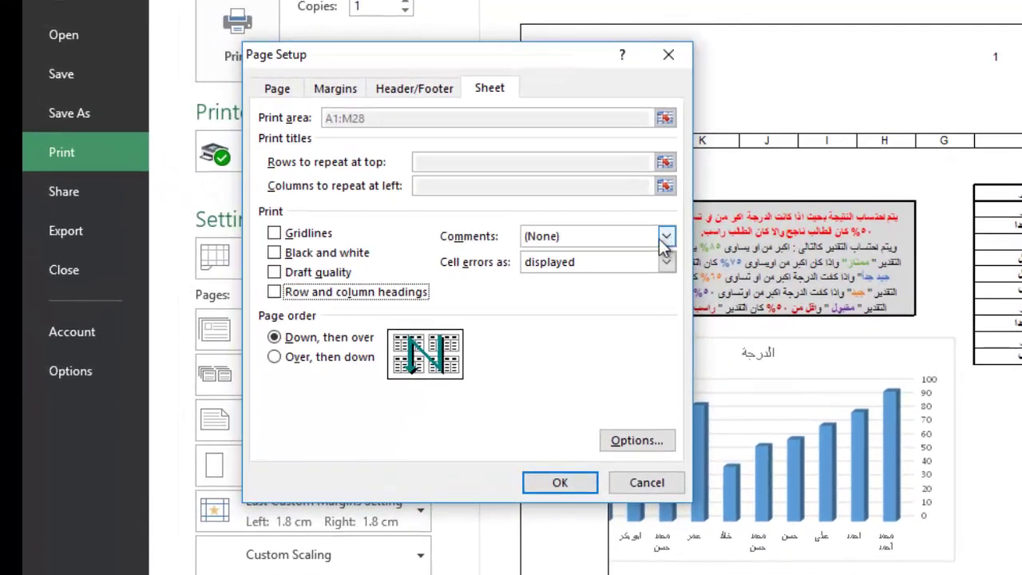
Check the comment printing choices, keep (None), and cancel Page Setup
click(667, 238)
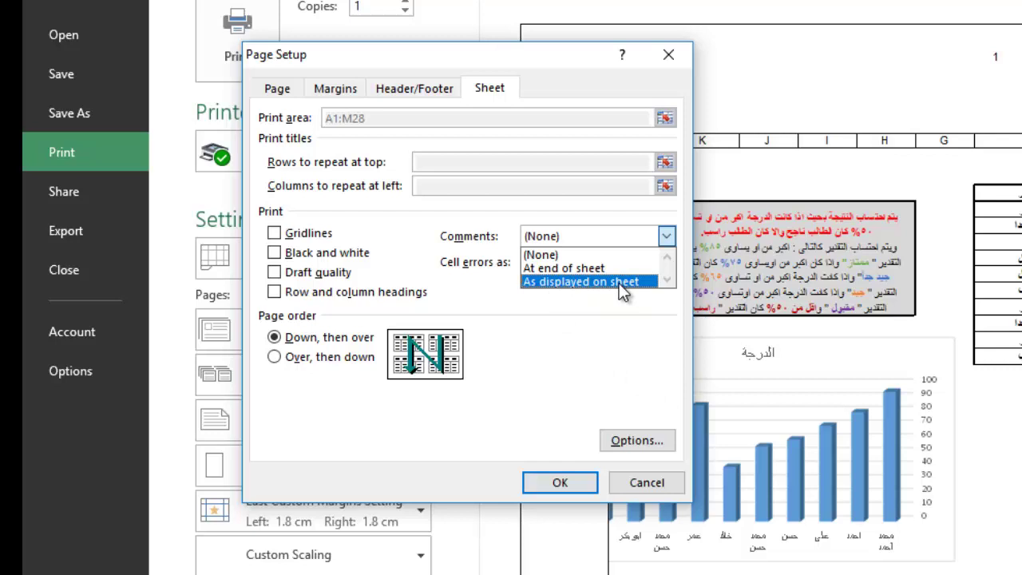
click(579, 256)
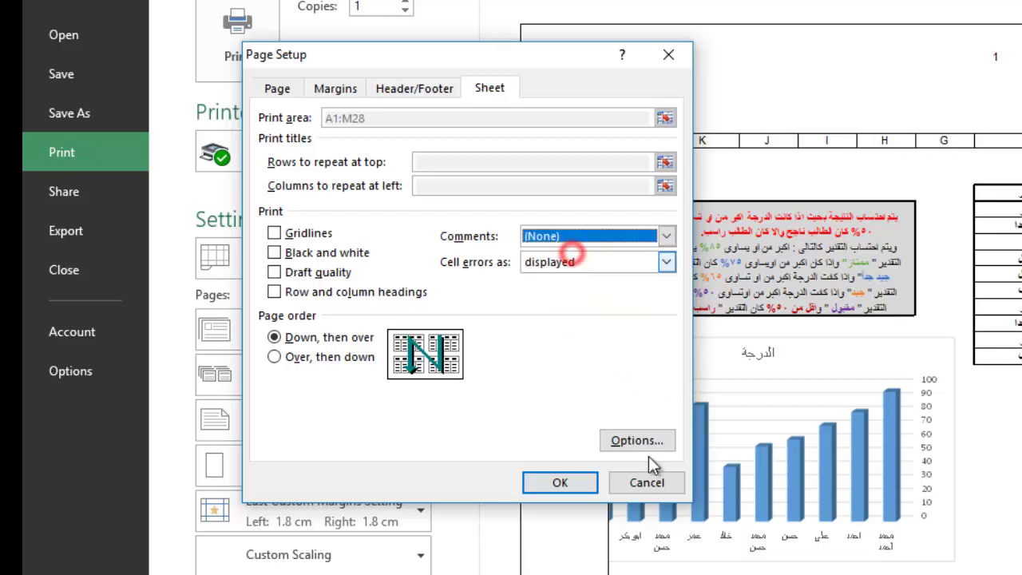
click(647, 482)
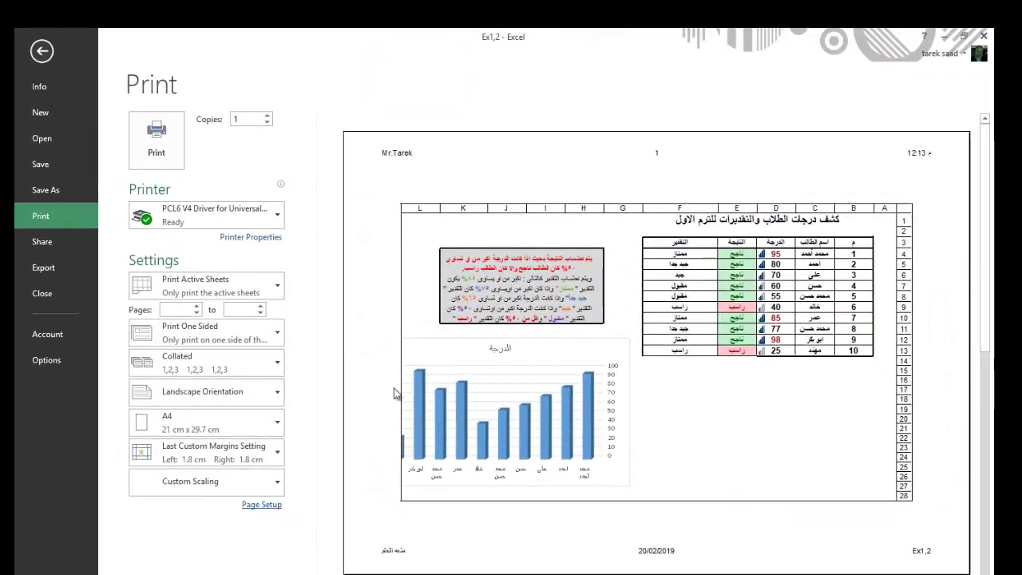
Return to the worksheet and insert a new comment on the student name in C12
click(41, 53)
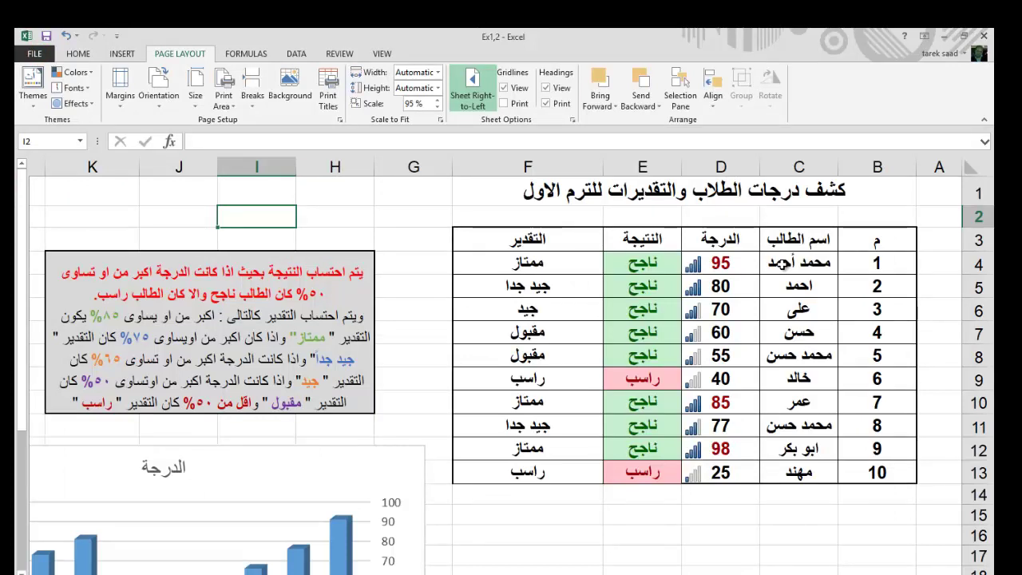
click(780, 263)
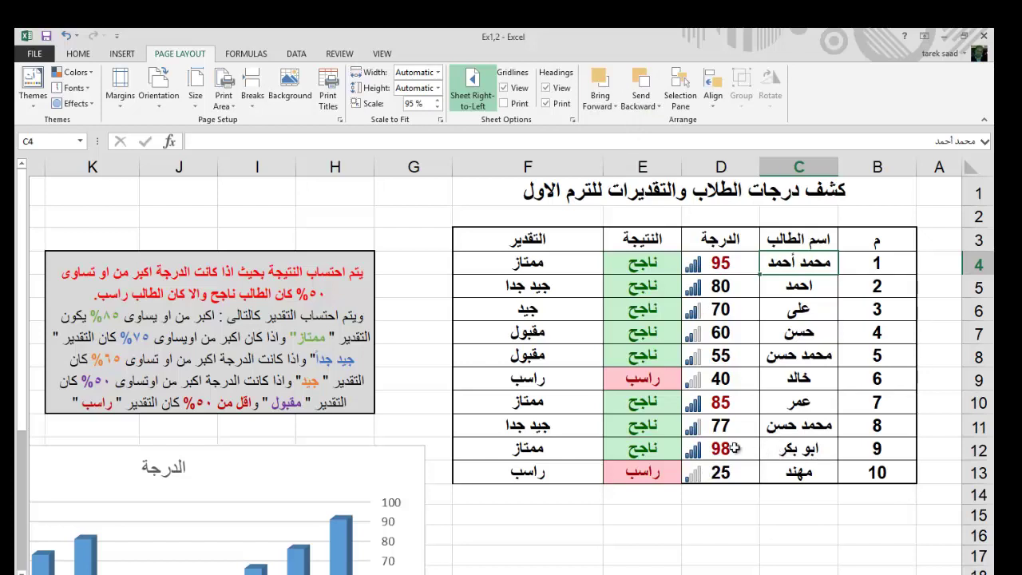
click(768, 448)
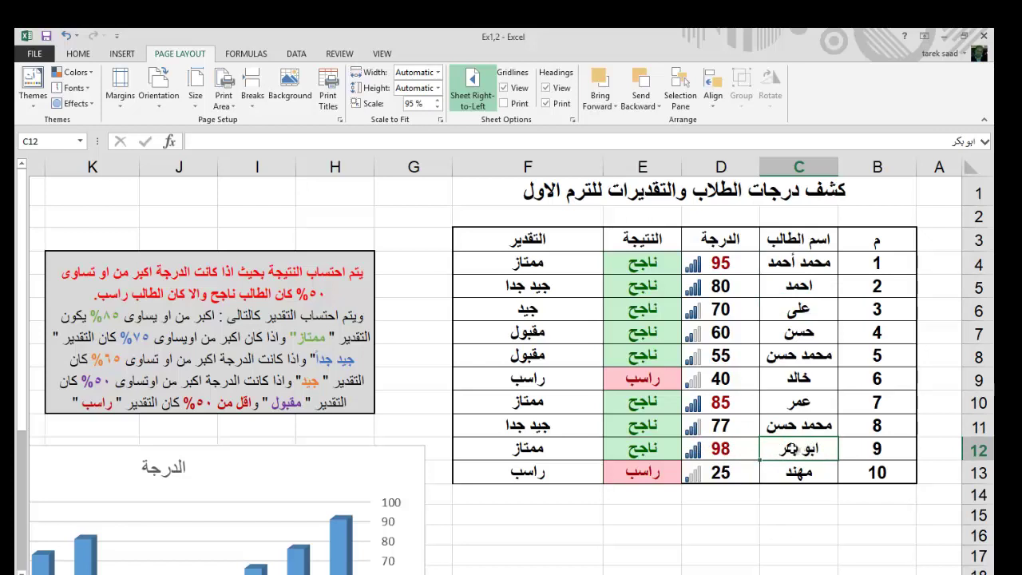
right_click(790, 452)
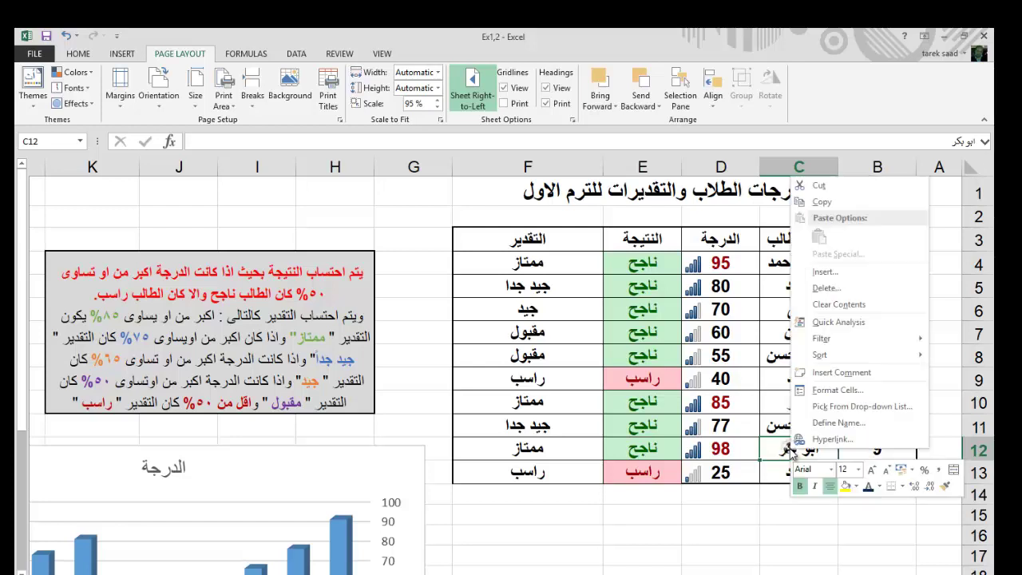
click(842, 372)
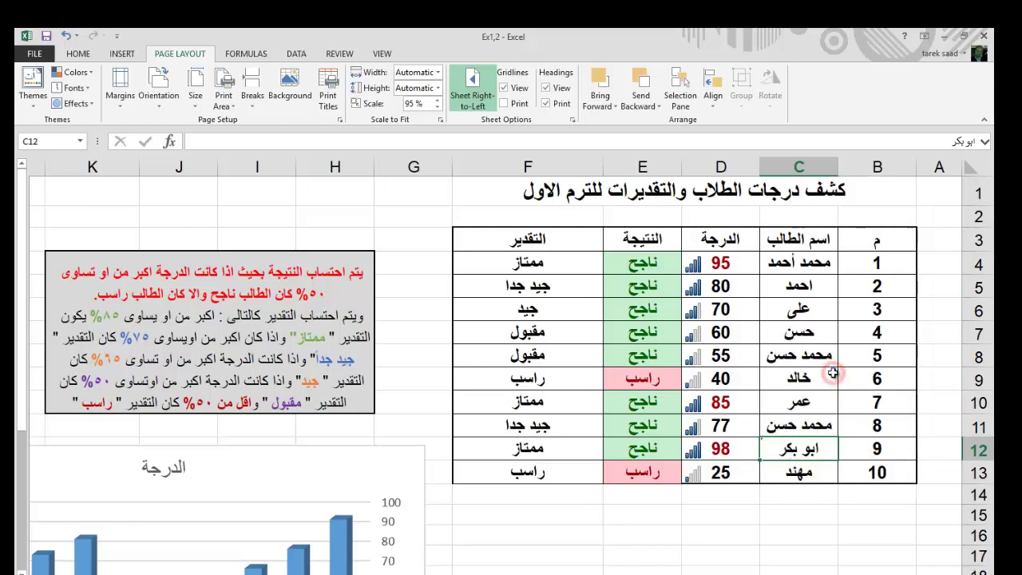
Replace the author text with 'حاصل على المركز الاول', shrink the box, then open File Info
drag(644, 435, 742, 437)
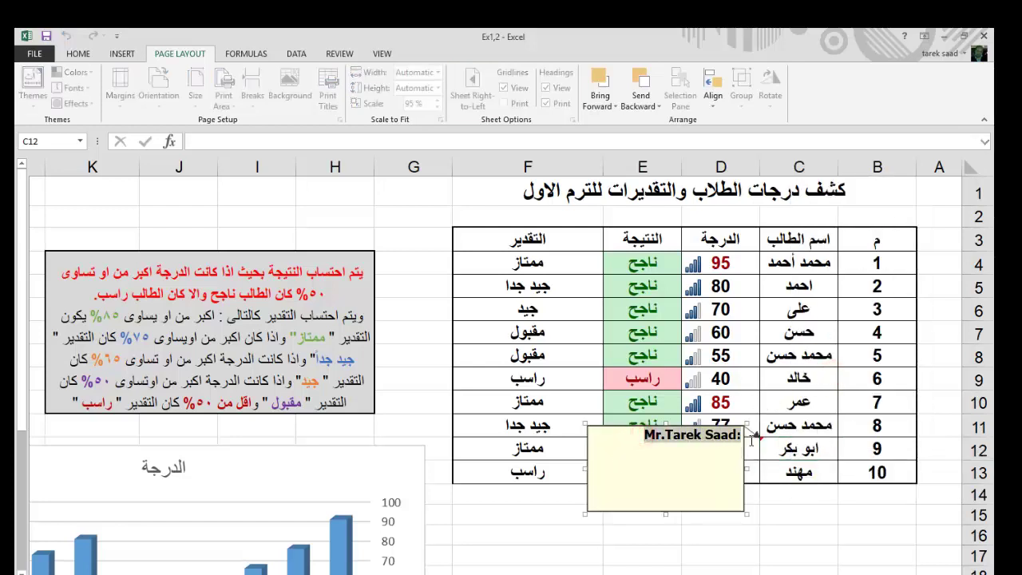
key(Delete)
text(phw)
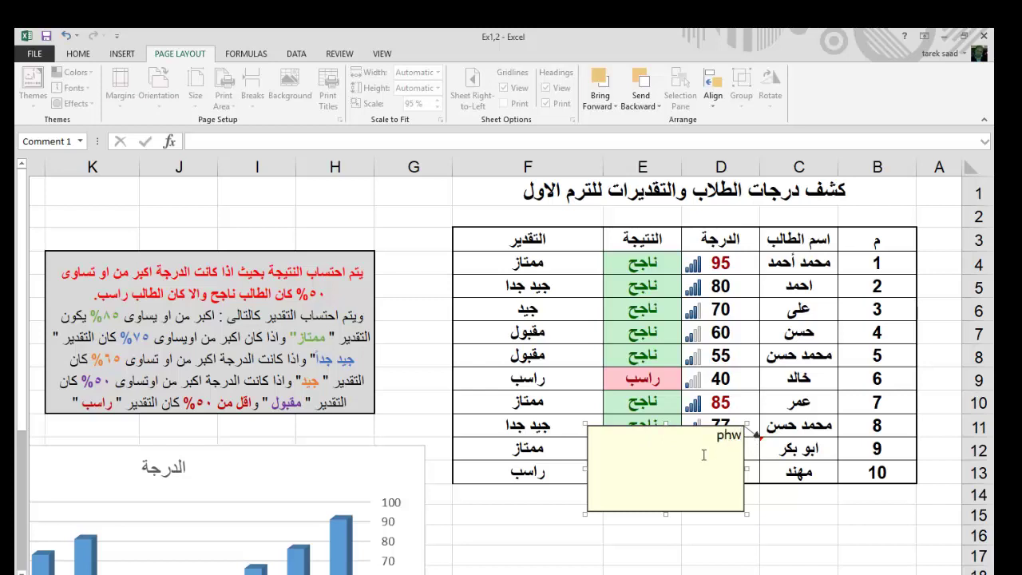
key(BackSpace)
key(BackSpace)
key(BackSpace)
text(المركز الاول)
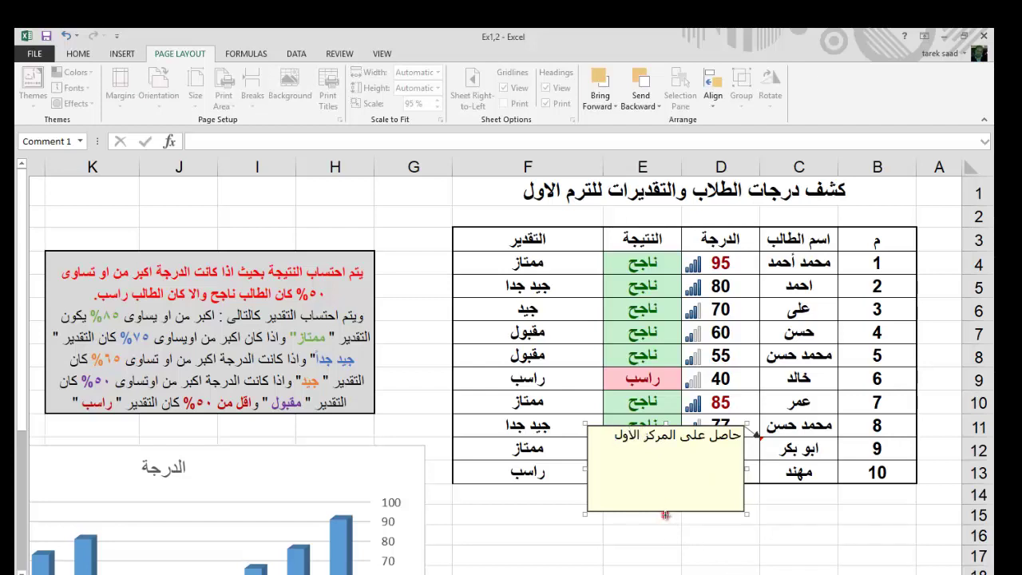
drag(666, 515, 665, 444)
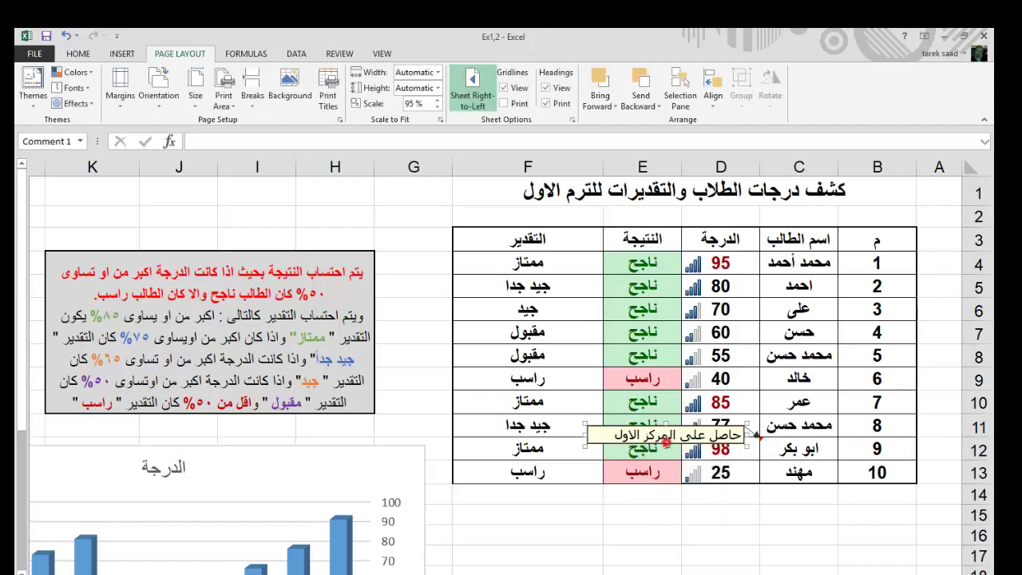
click(669, 513)
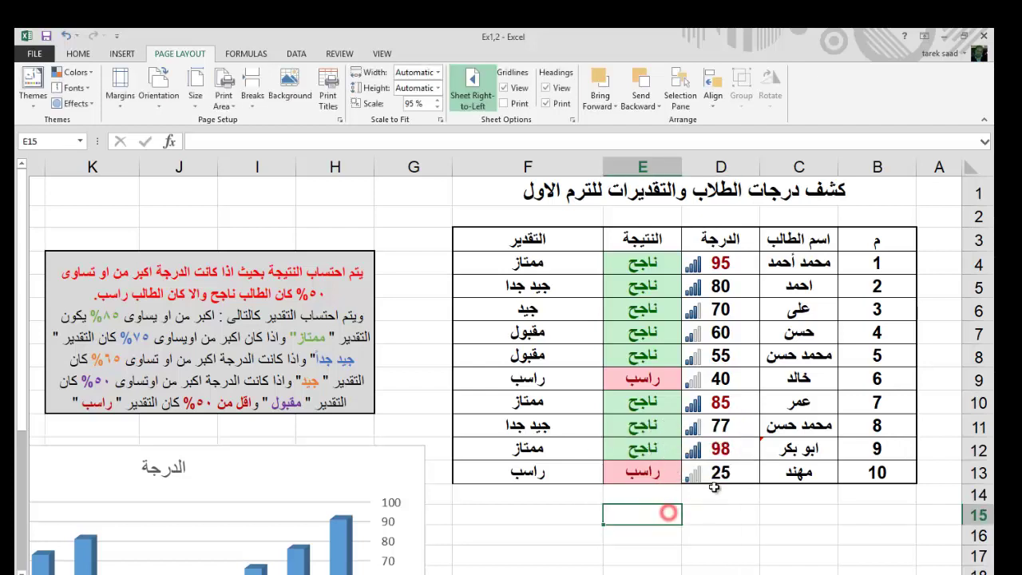
mouse_move(772, 441)
click(30, 54)
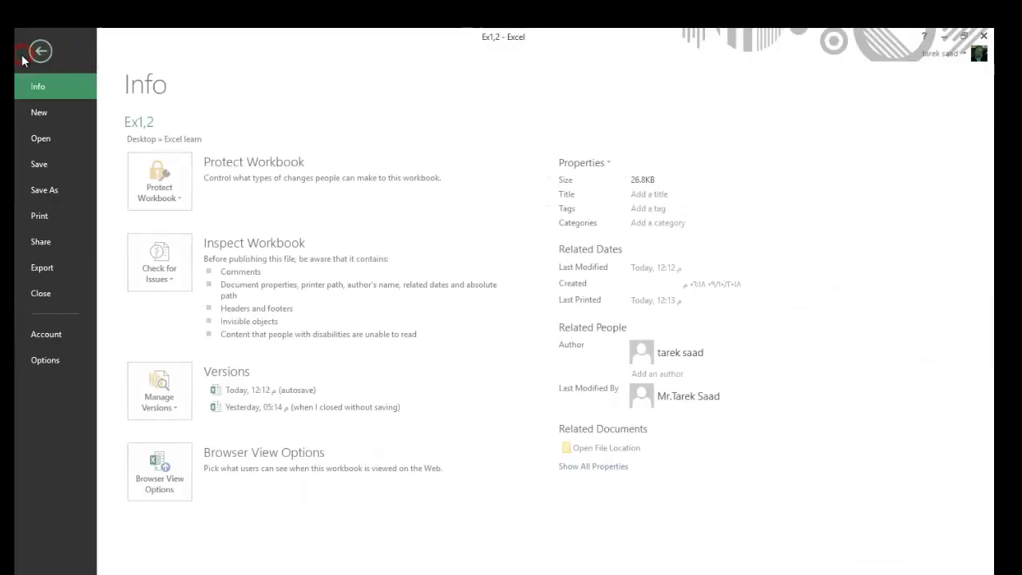
From the Print page, reopen Page Setup's Sheet tab and keep Comments set to (None)
click(36, 215)
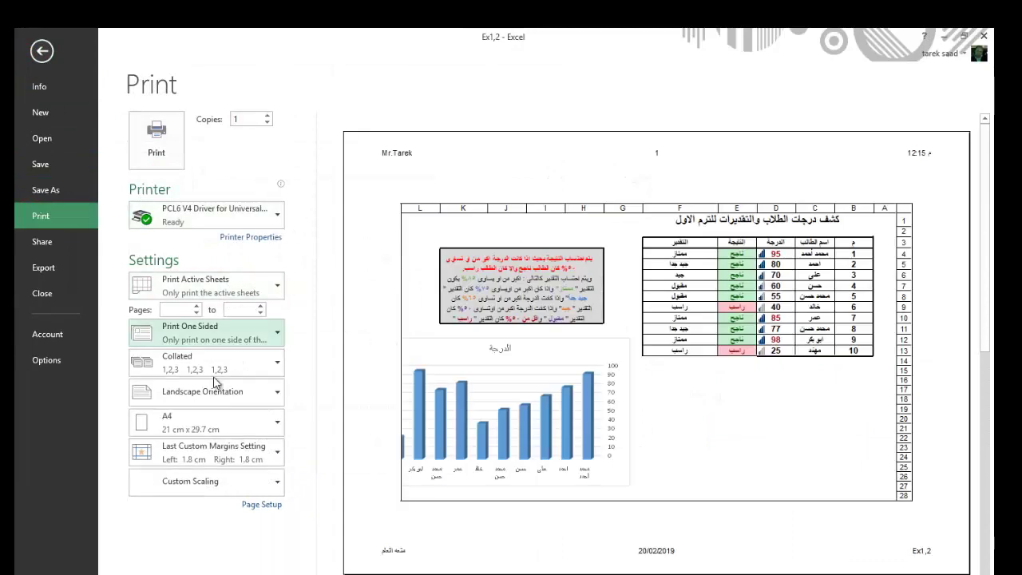
click(268, 505)
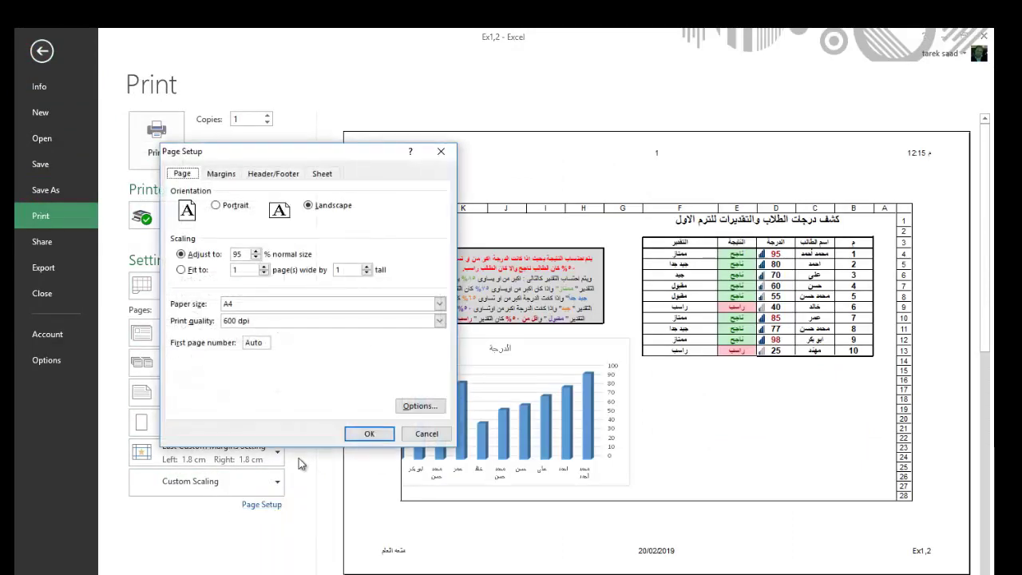
click(324, 173)
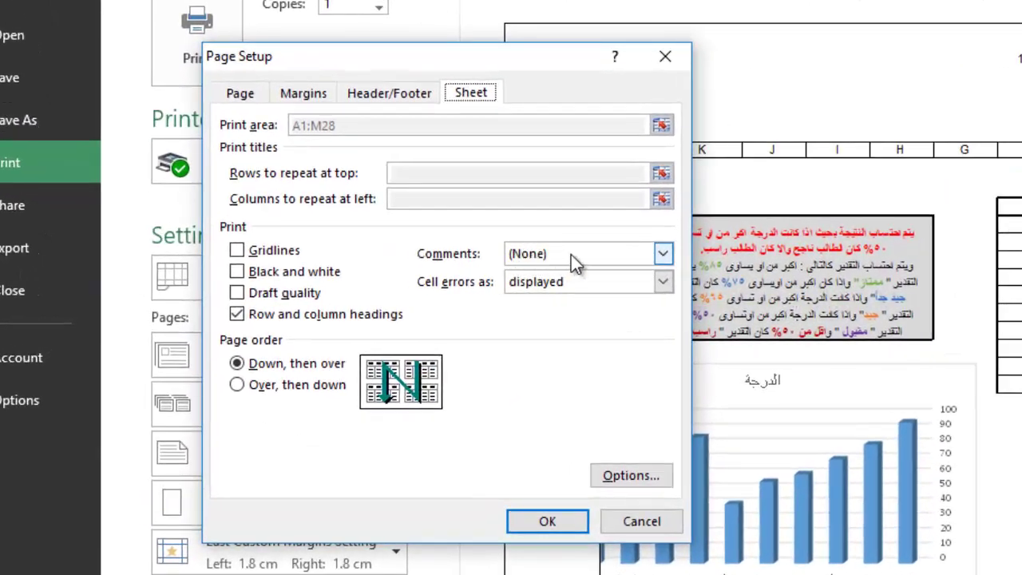
click(528, 259)
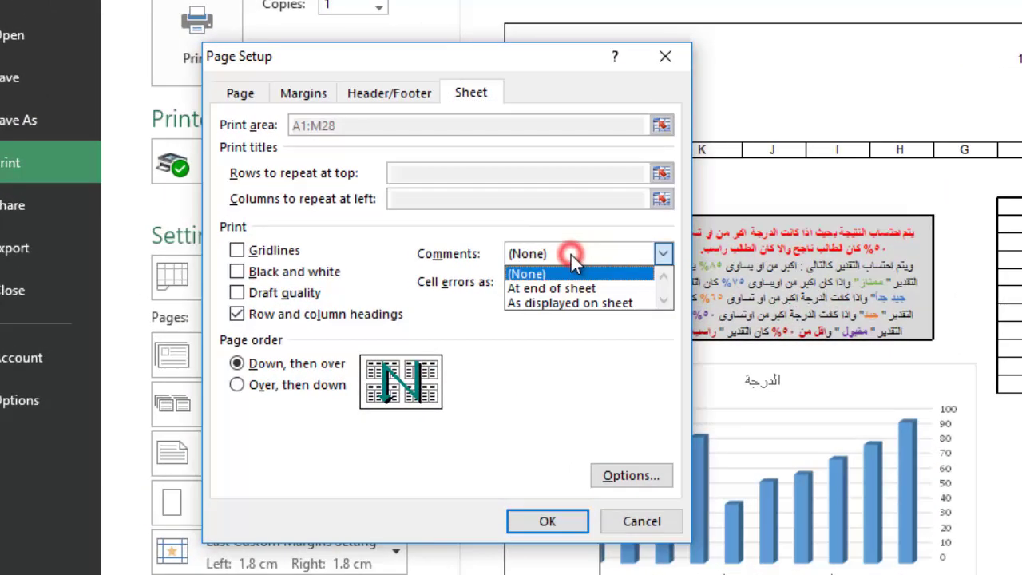
click(527, 275)
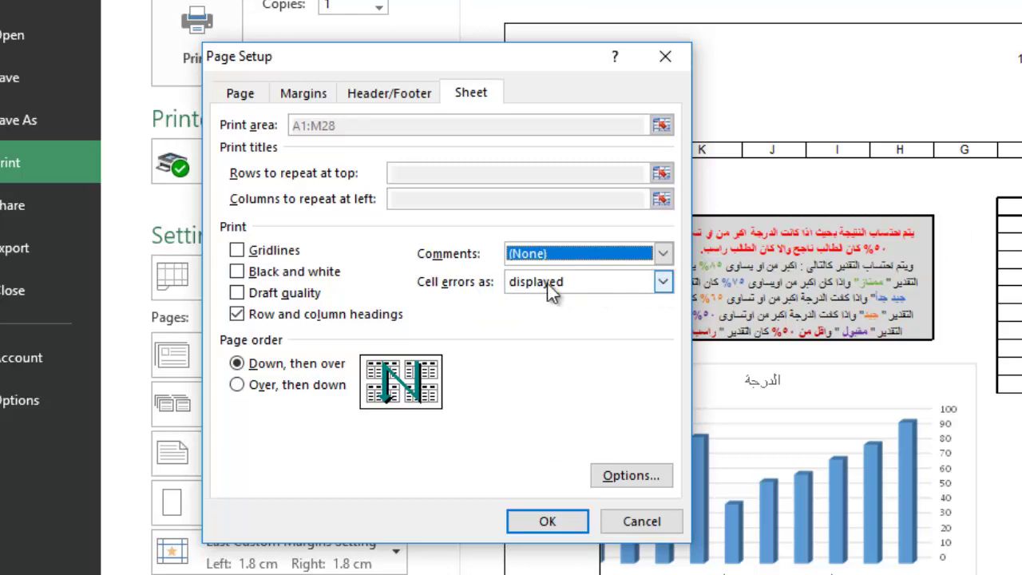
Set 'Cell errors as' to <blank> and clear the 'Row and column headings' print option
click(662, 282)
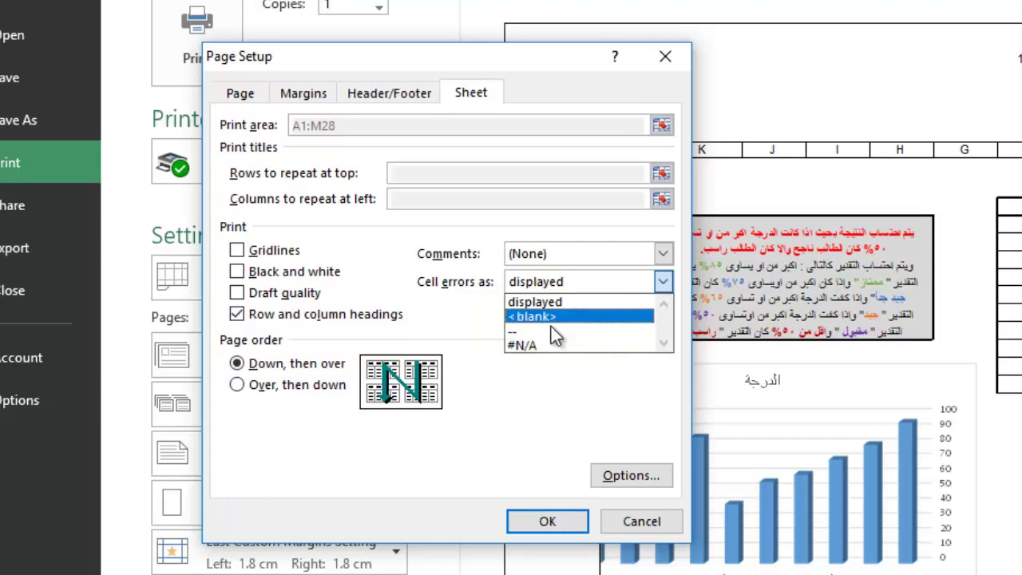
click(541, 318)
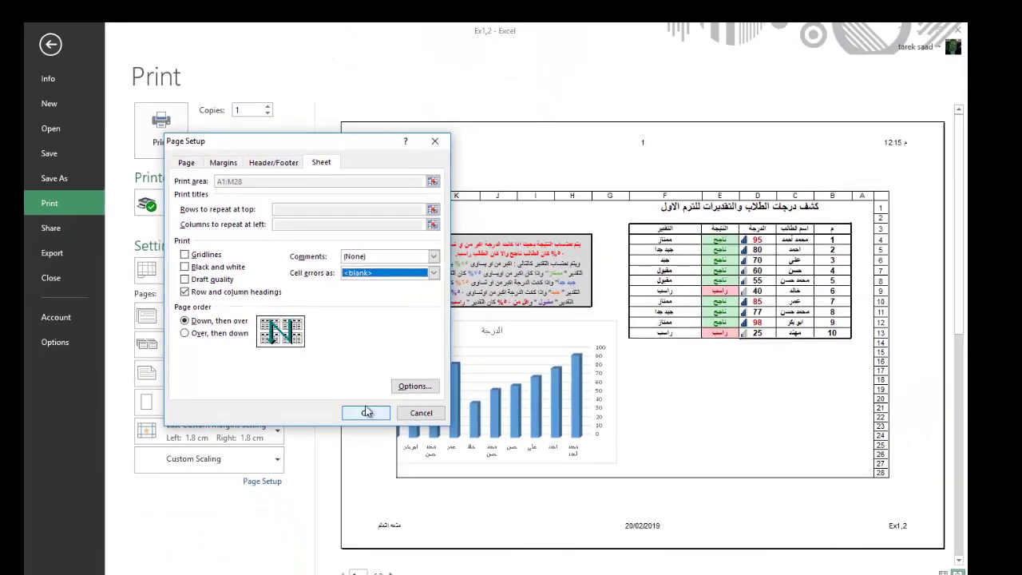
click(185, 293)
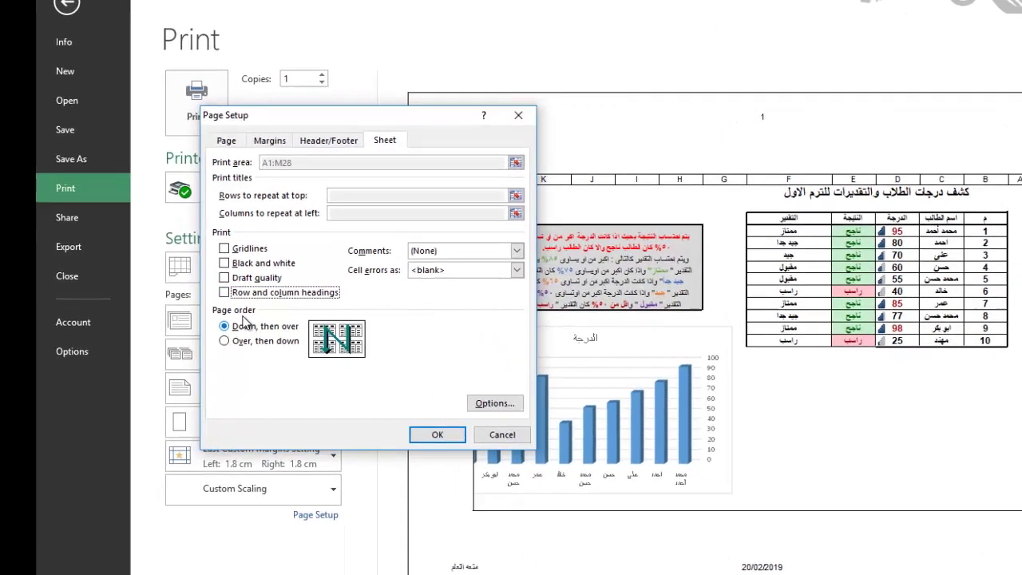